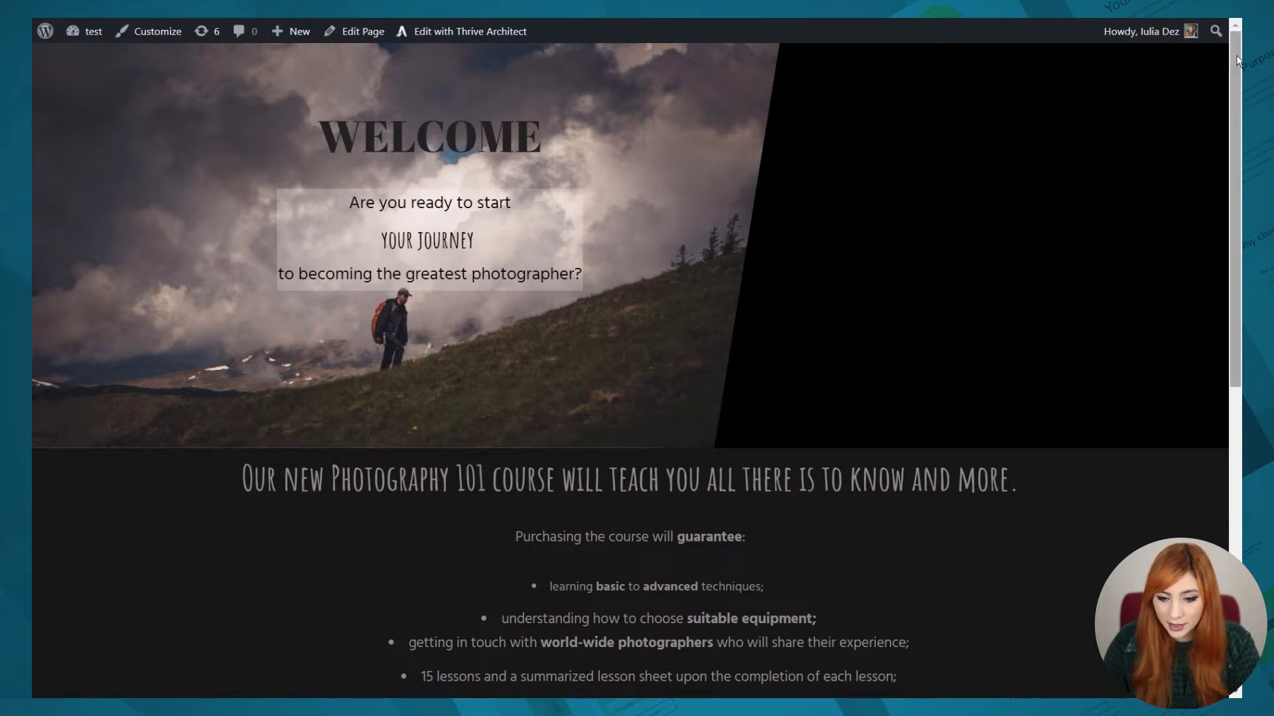
Open the photography course landing page for editing in Thrive Architect.
{"action": "scroll", "coordinate": [1236, 60], "scroll_direction": "down", "scroll_amount": 3}
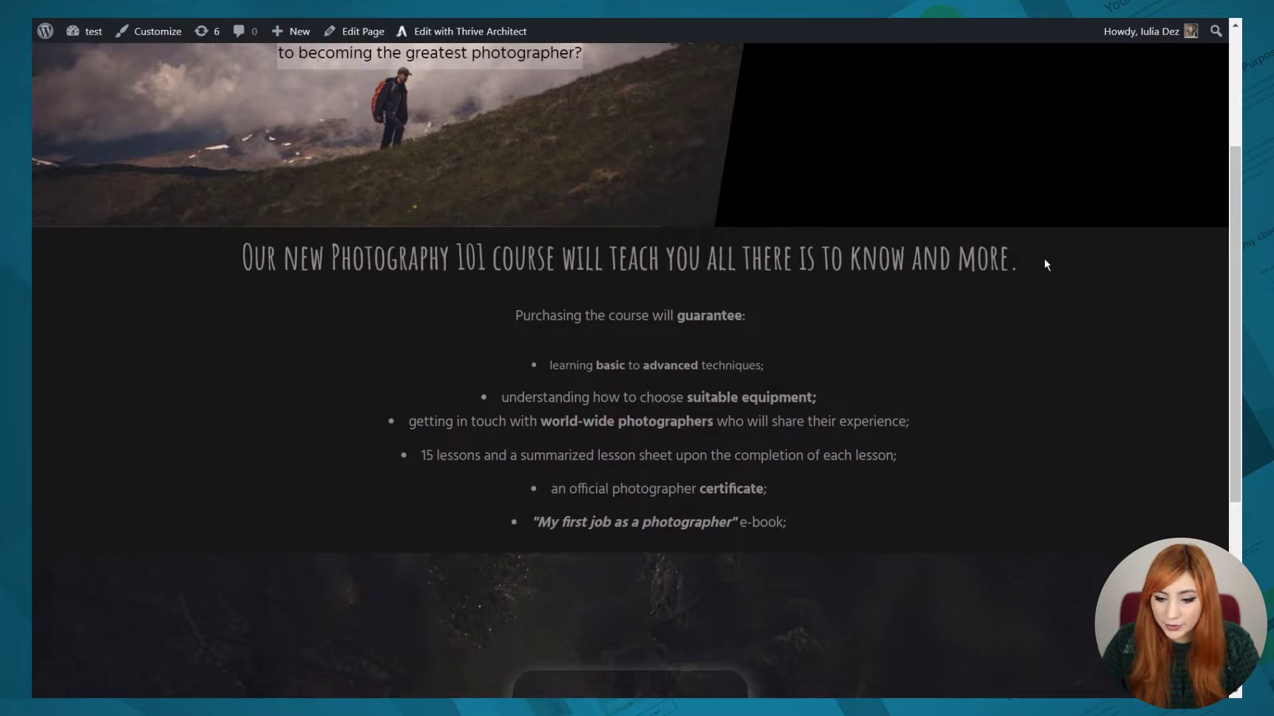
{"action": "scroll", "coordinate": [1092, 246], "scroll_direction": "down", "scroll_amount": 5}
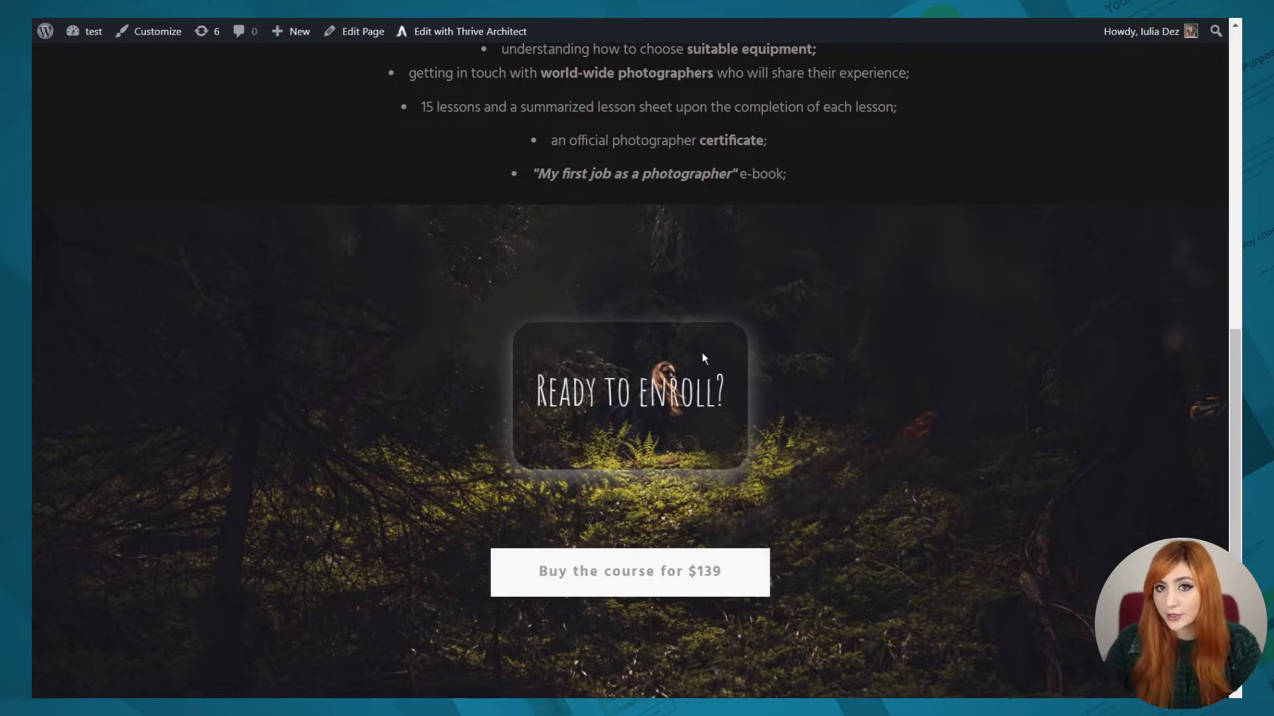
{"action": "scroll", "coordinate": [763, 464], "scroll_direction": "up", "scroll_amount": 9}
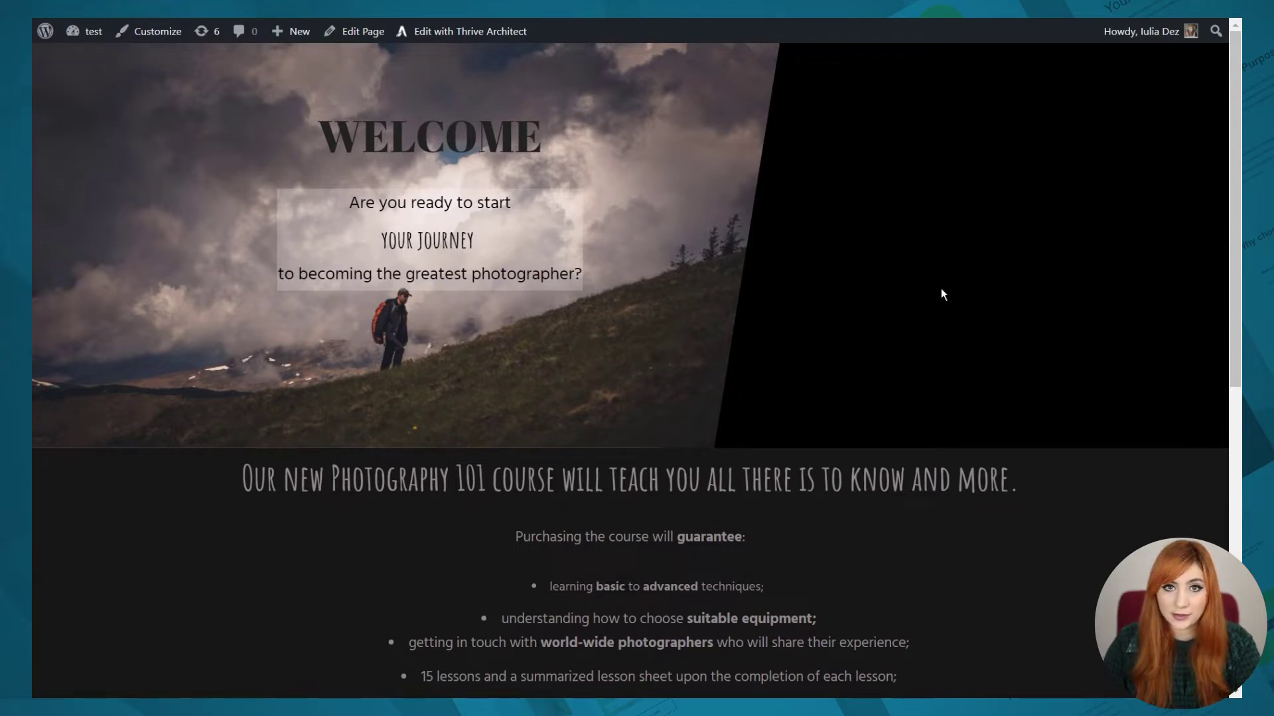
{"action": "mouse_move", "coordinate": [1236, 191]}
{"action": "left_mouse_down"}
{"action": "mouse_move", "coordinate": [1237, 490]}
{"action": "mouse_move", "coordinate": [1237, 192]}
{"action": "left_mouse_up"}
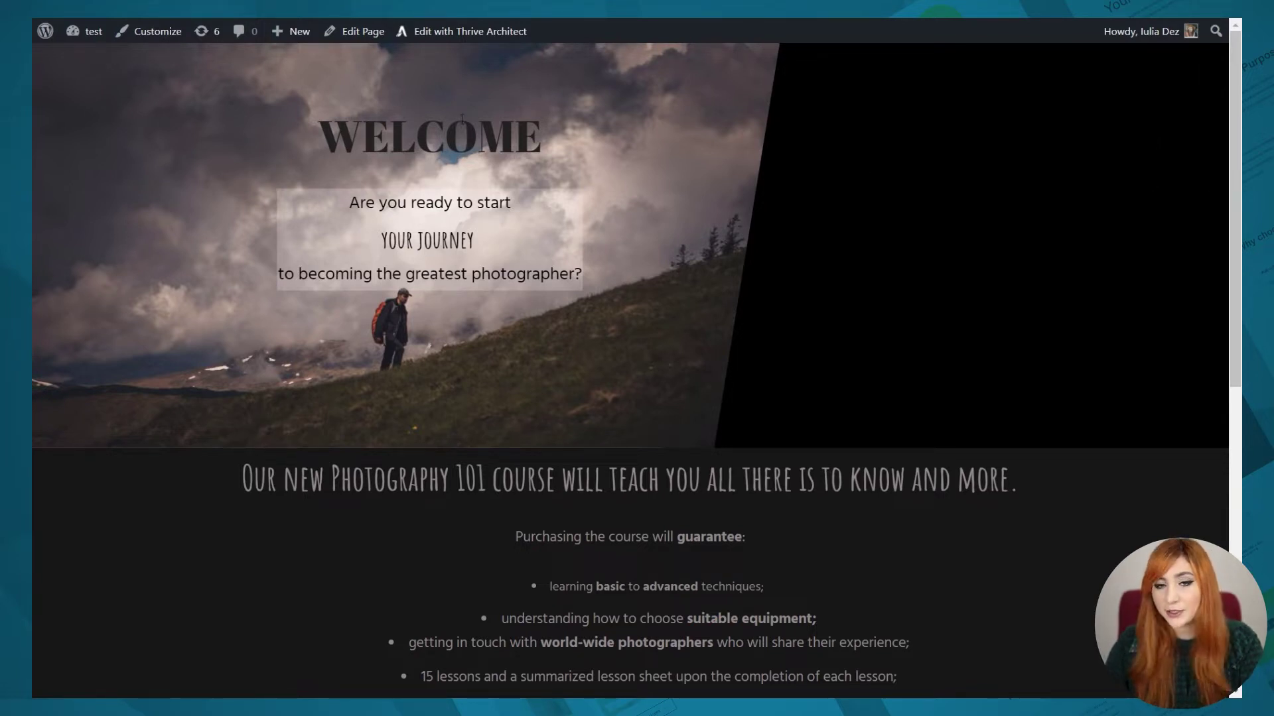
{"action": "left_click", "coordinate": [473, 35]}
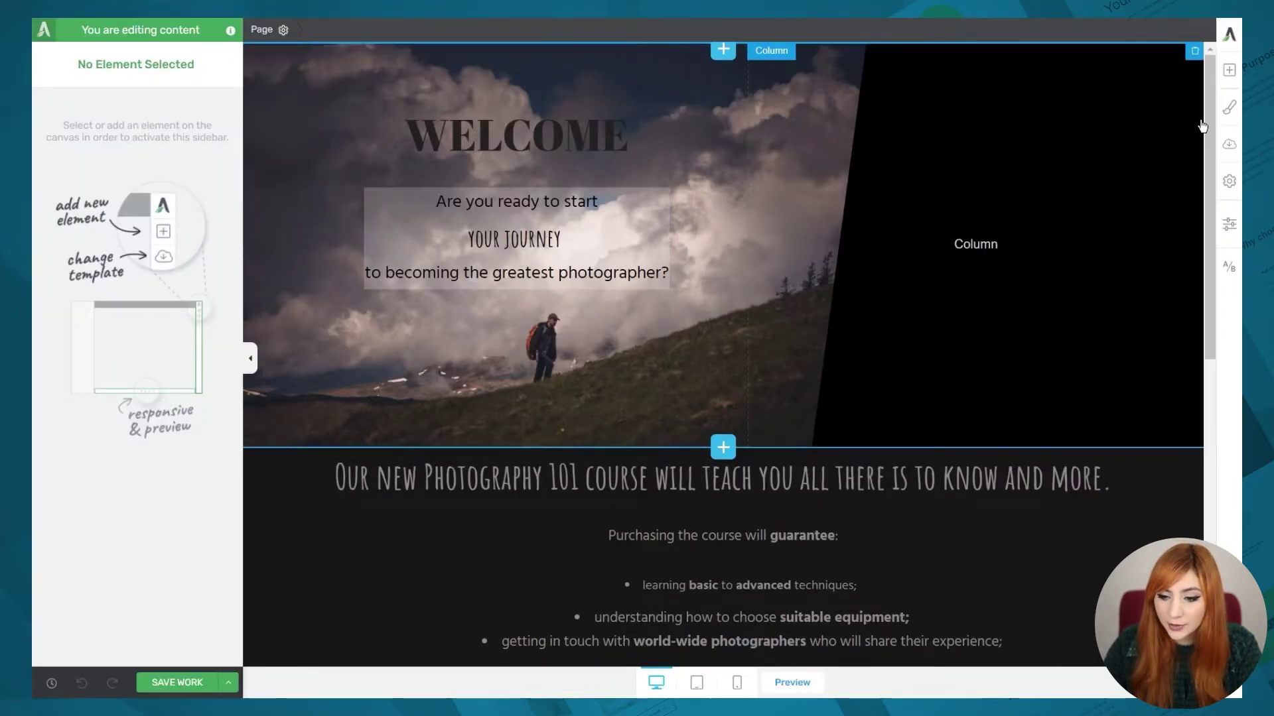
Select the background section with the WELCOME heading and show its conditional display settings.
{"action": "left_click_drag", "start_coordinate": [1204, 126], "coordinate": [1194, 88]}
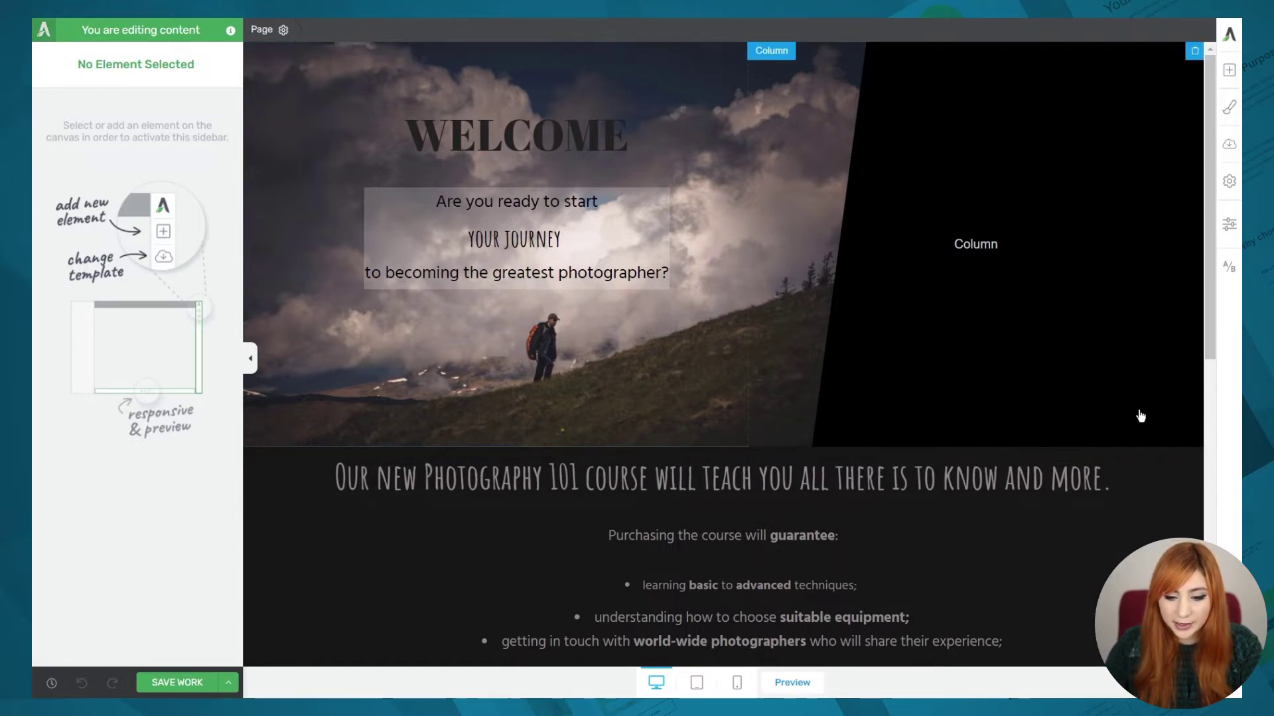
{"action": "scroll", "coordinate": [1140, 416], "scroll_direction": "down", "scroll_amount": 3}
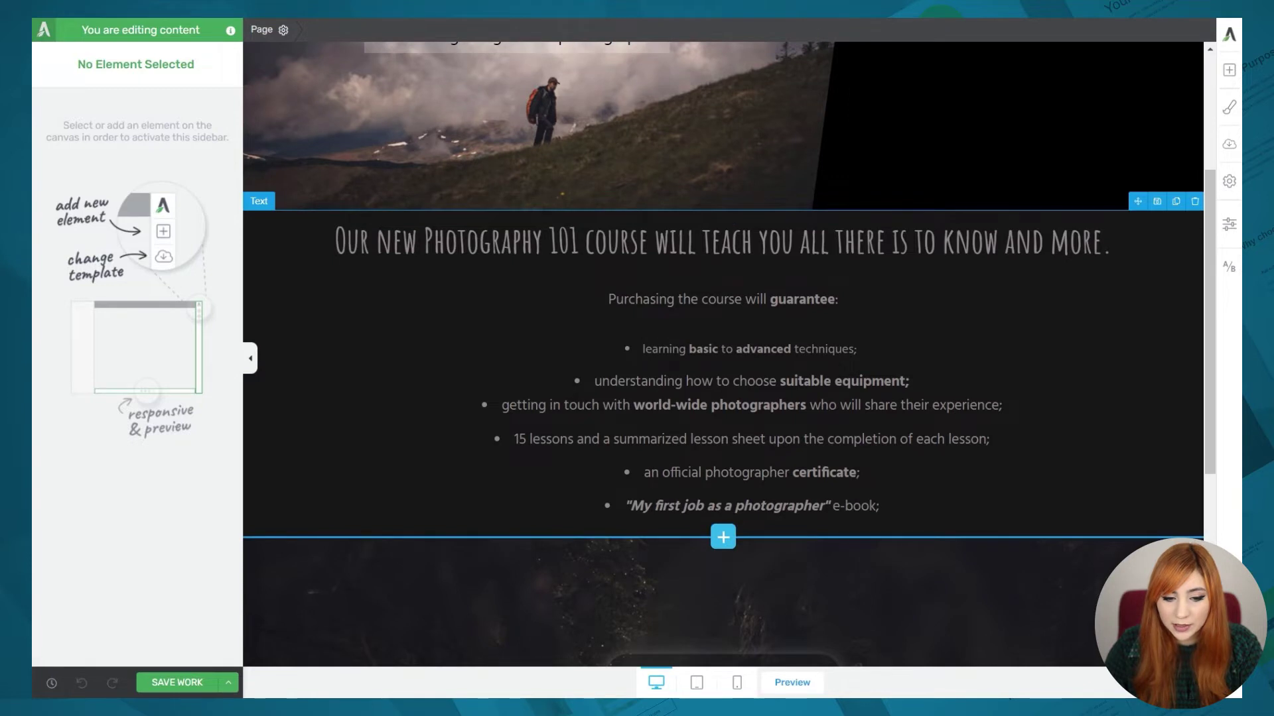
{"action": "left_click", "coordinate": [401, 398]}
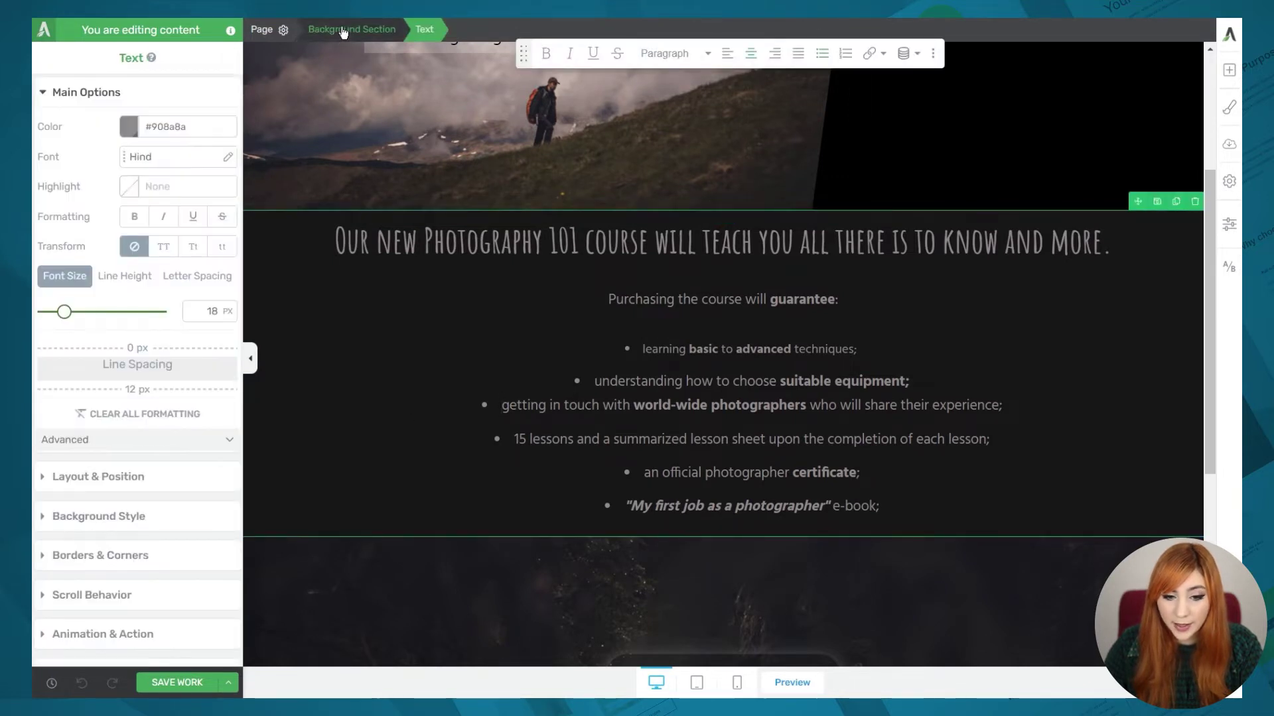
{"action": "left_click", "coordinate": [344, 30]}
{"action": "scroll", "coordinate": [589, 310], "scroll_direction": "down", "scroll_amount": 5}
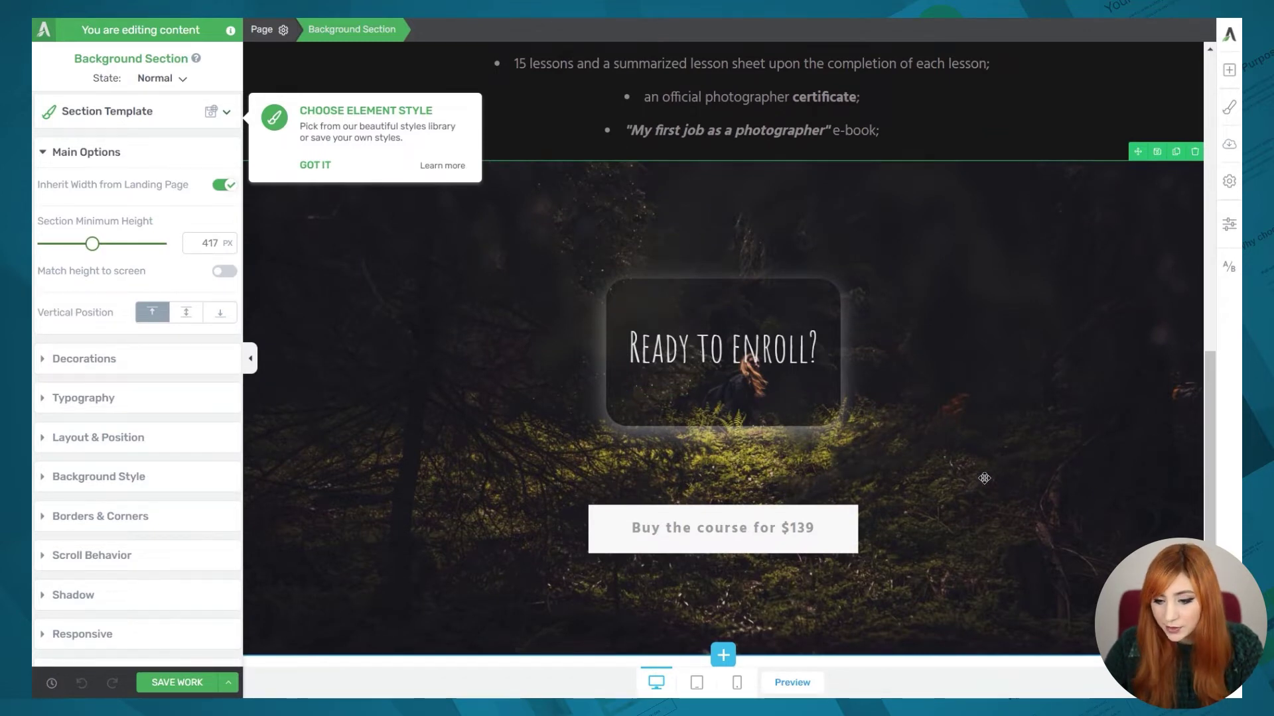
{"action": "left_click_drag", "start_coordinate": [1209, 495], "coordinate": [1176, 162]}
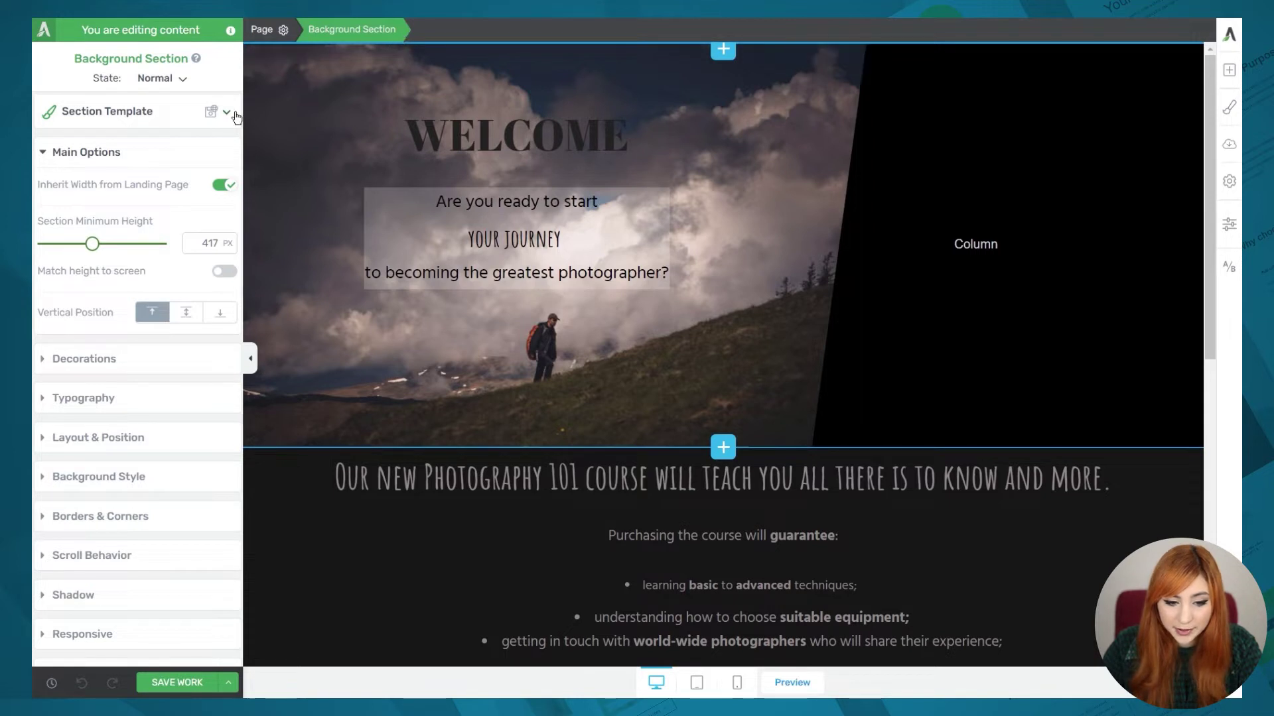
{"action": "left_click", "coordinate": [146, 152]}
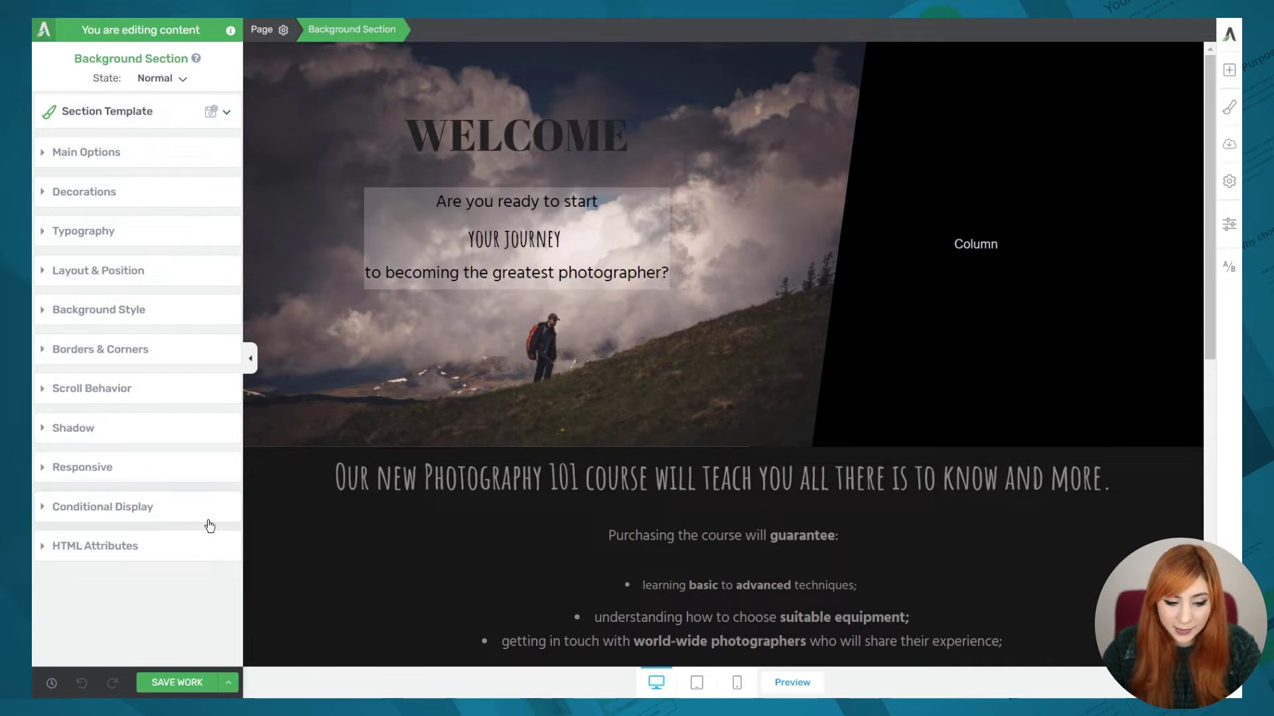
{"action": "left_click", "coordinate": [144, 513]}
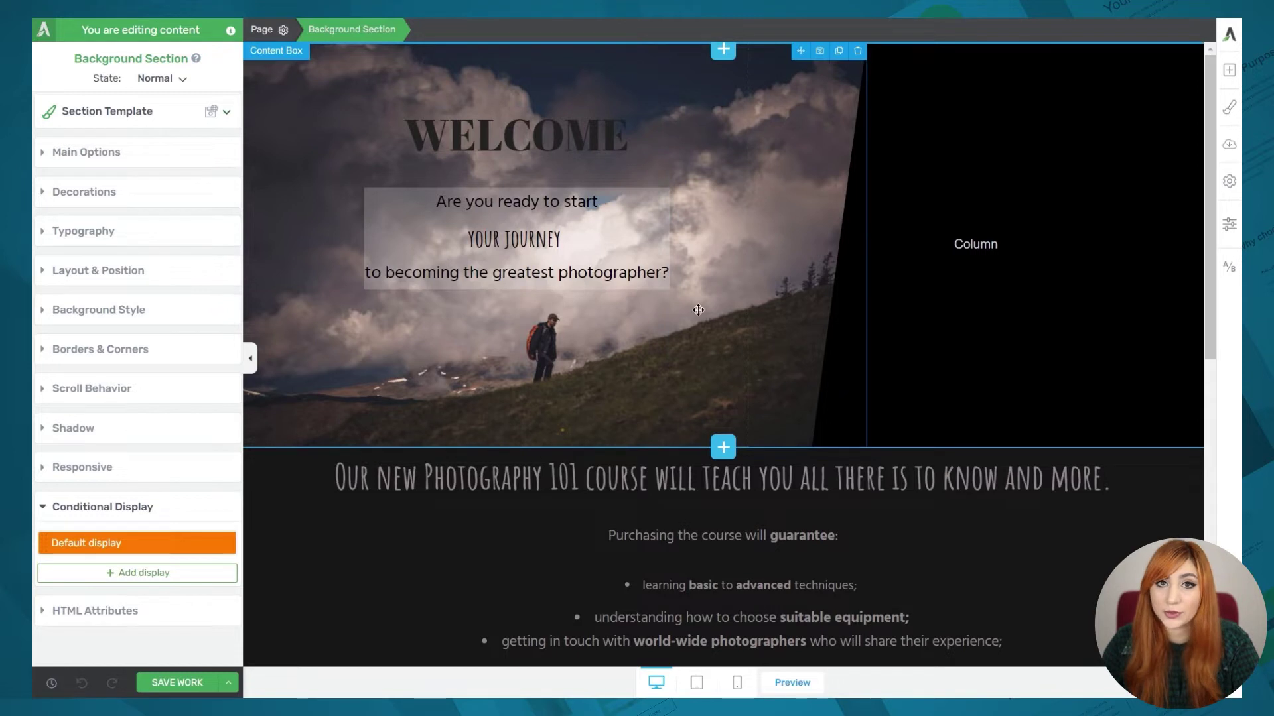
Duplicate the welcome section's default display twice to create two additional conditional displays.
{"action": "mouse_move", "coordinate": [237, 554]}
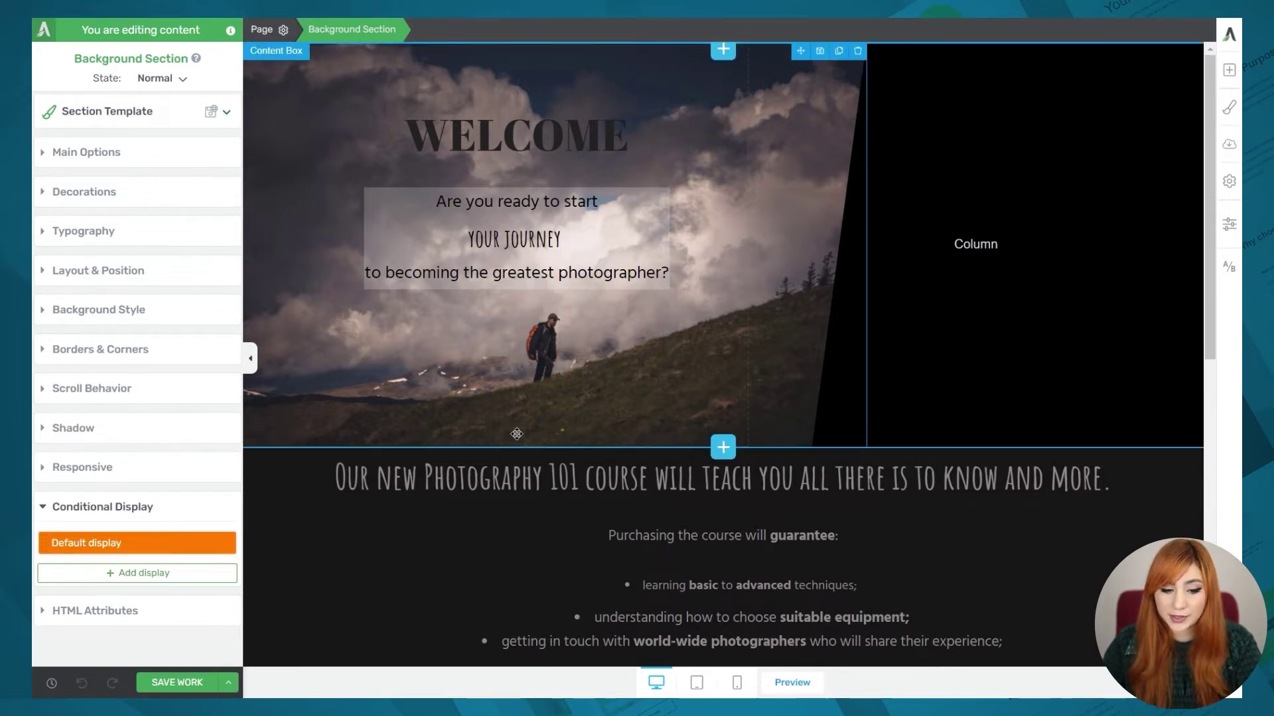
{"action": "left_click", "coordinate": [220, 546]}
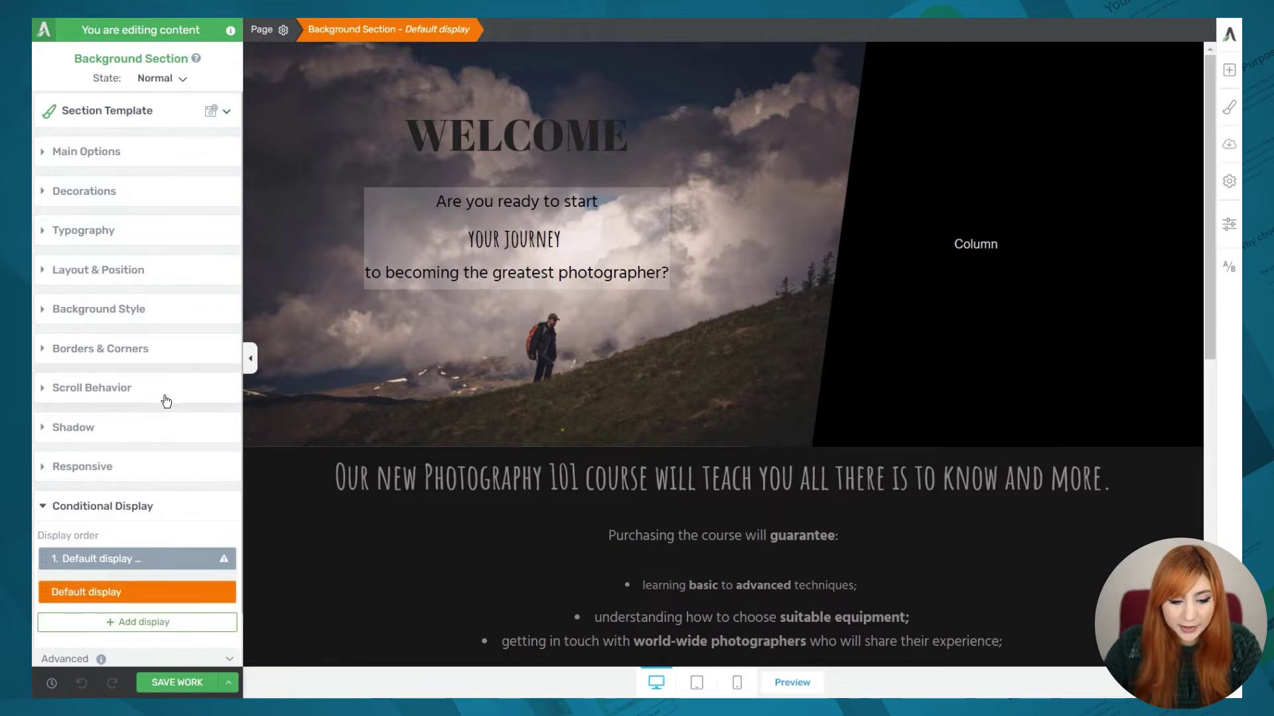
{"action": "scroll", "coordinate": [166, 402], "scroll_direction": "down", "scroll_amount": 1}
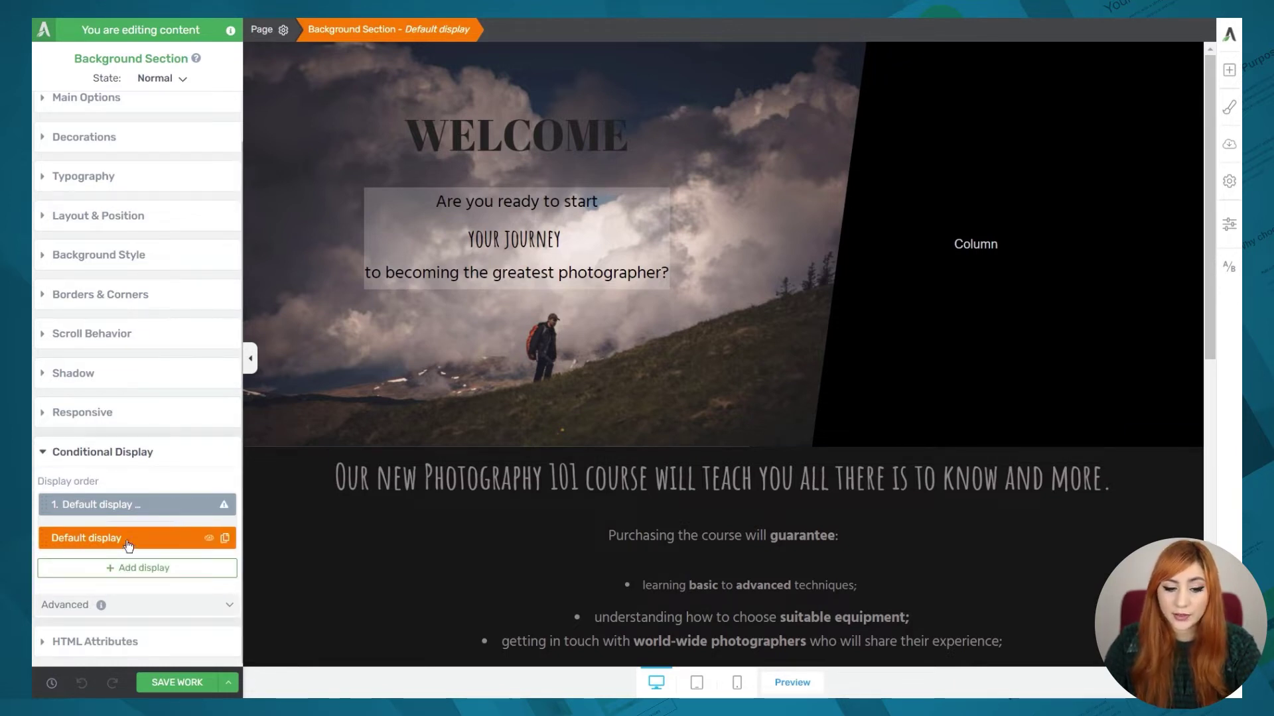
{"action": "left_click", "coordinate": [224, 542]}
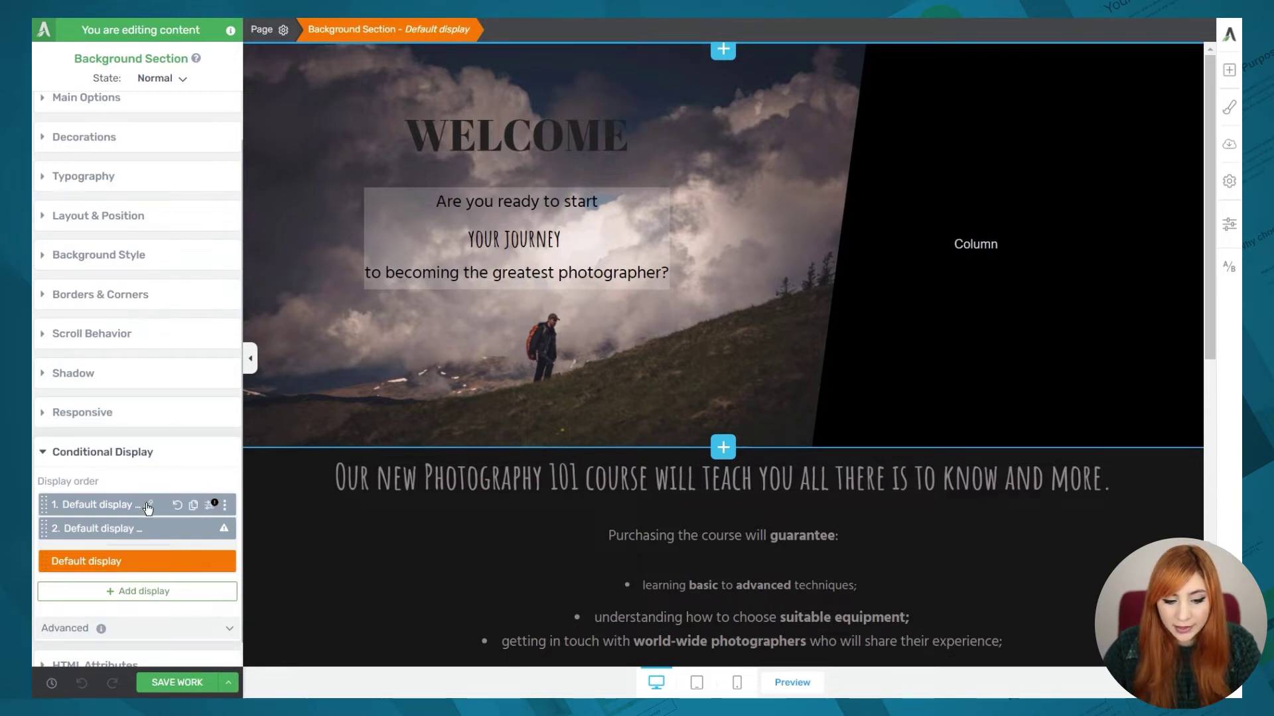
Rename the first duplicated display as Logged-In Users.
{"action": "left_click", "coordinate": [148, 508]}
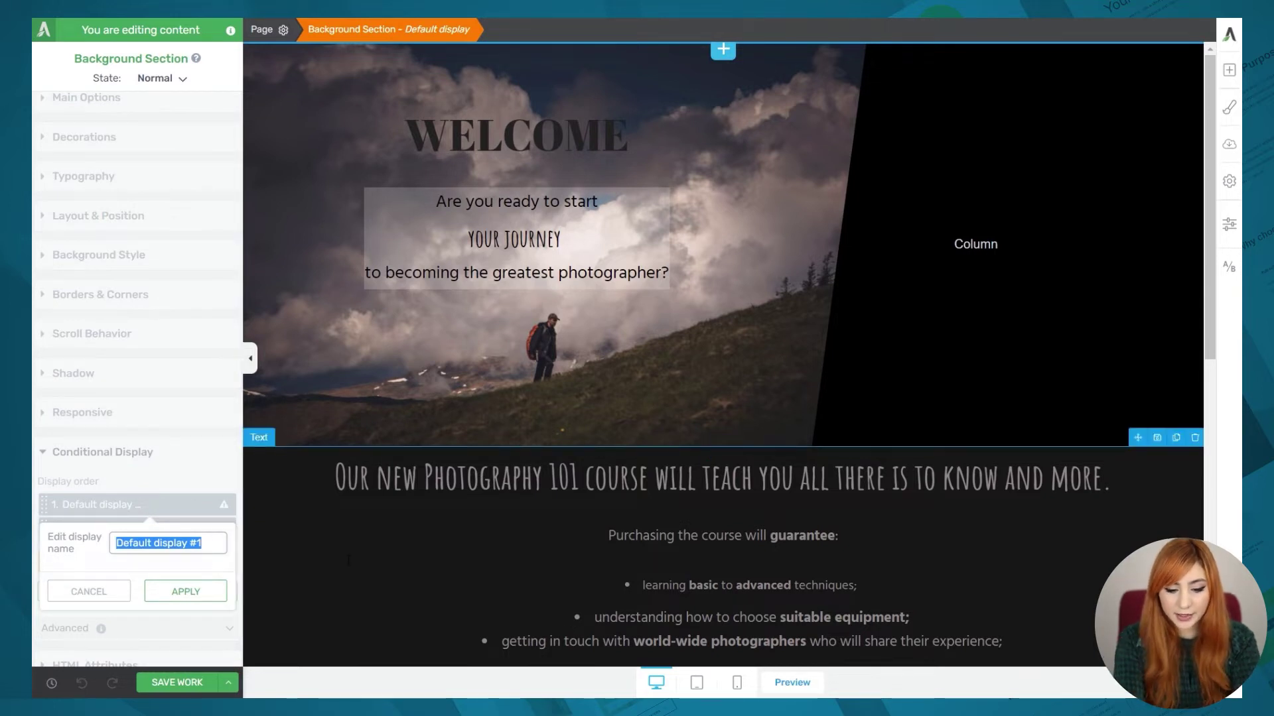
{"action": "type", "text": "L"}
{"action": "type", "text": "-In Users"}
{"action": "left_click", "coordinate": [196, 591]}
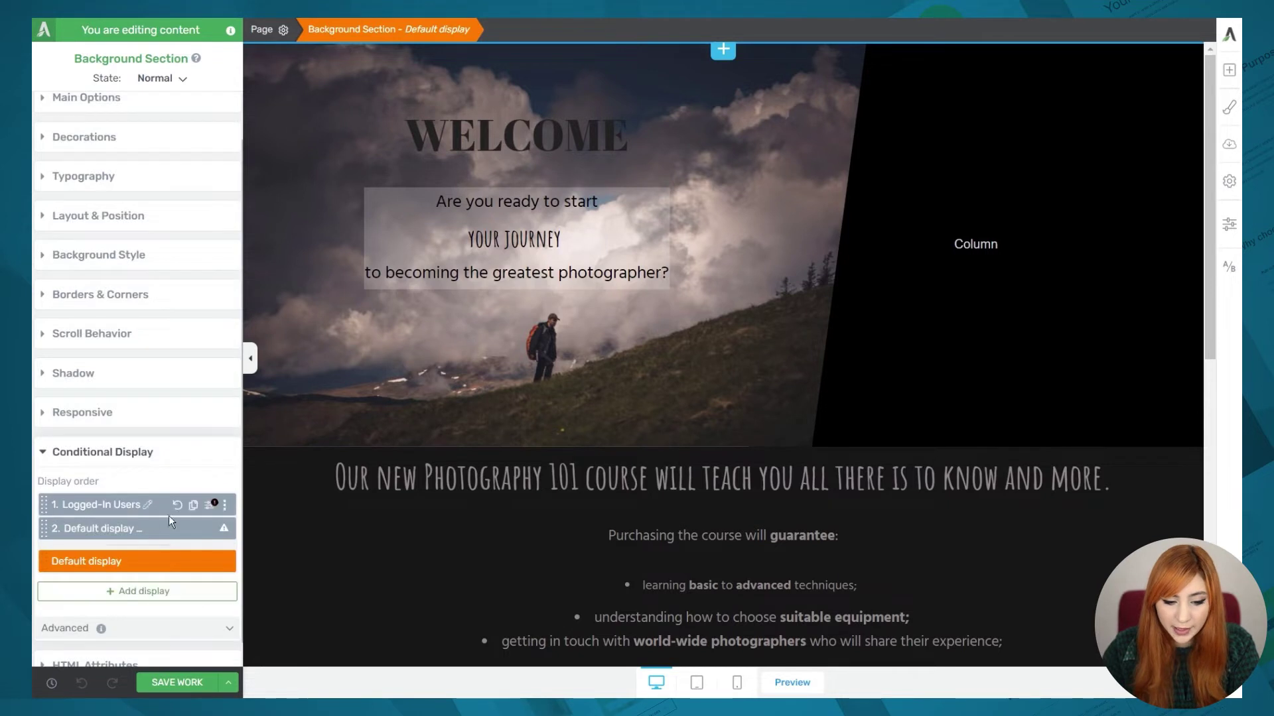
Rename the second duplicated display as Not Logged-In Users.
{"action": "left_click", "coordinate": [151, 528]}
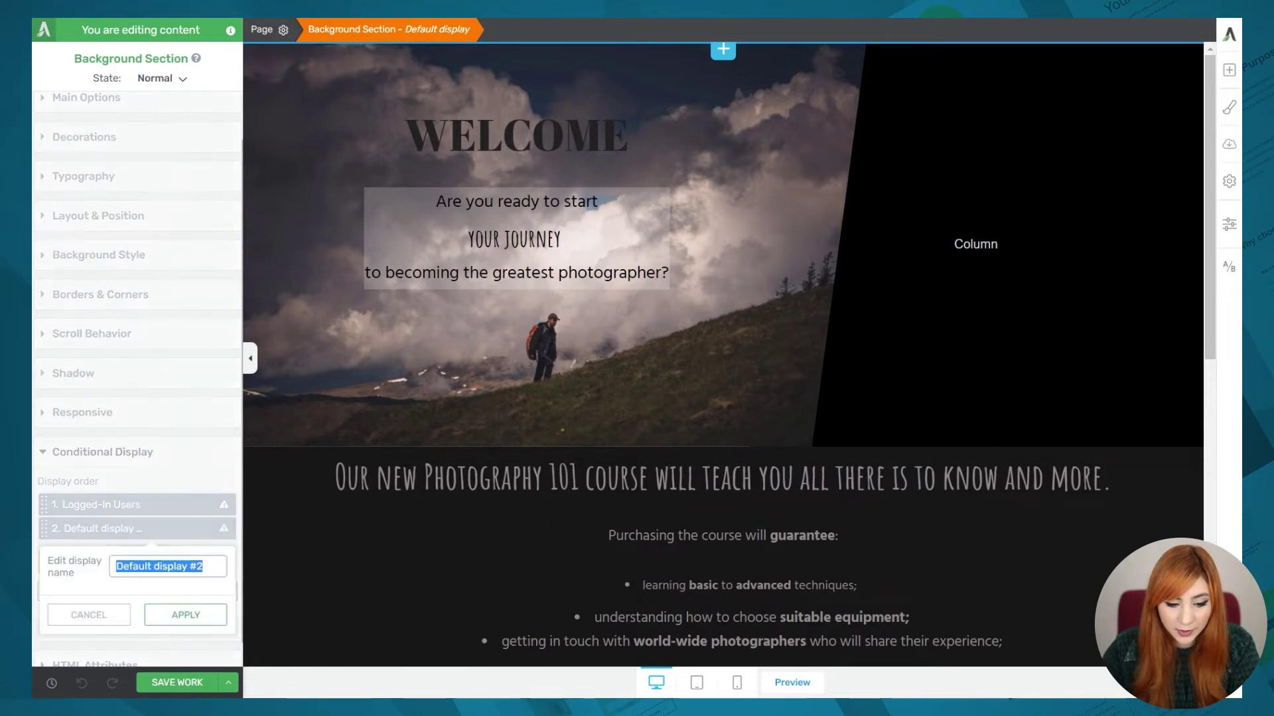
{"action": "type", "text": "Not"}
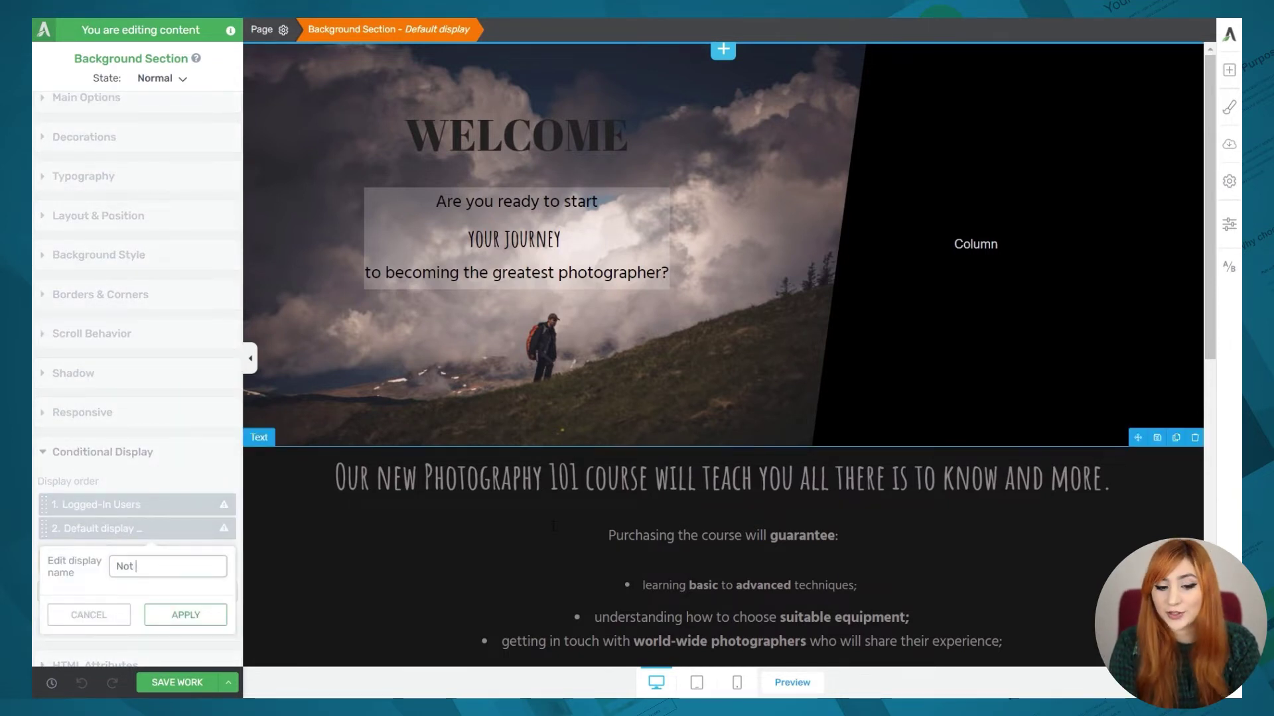
{"action": "type", "text": " Logged-In Users"}
{"action": "left_click", "coordinate": [185, 615]}
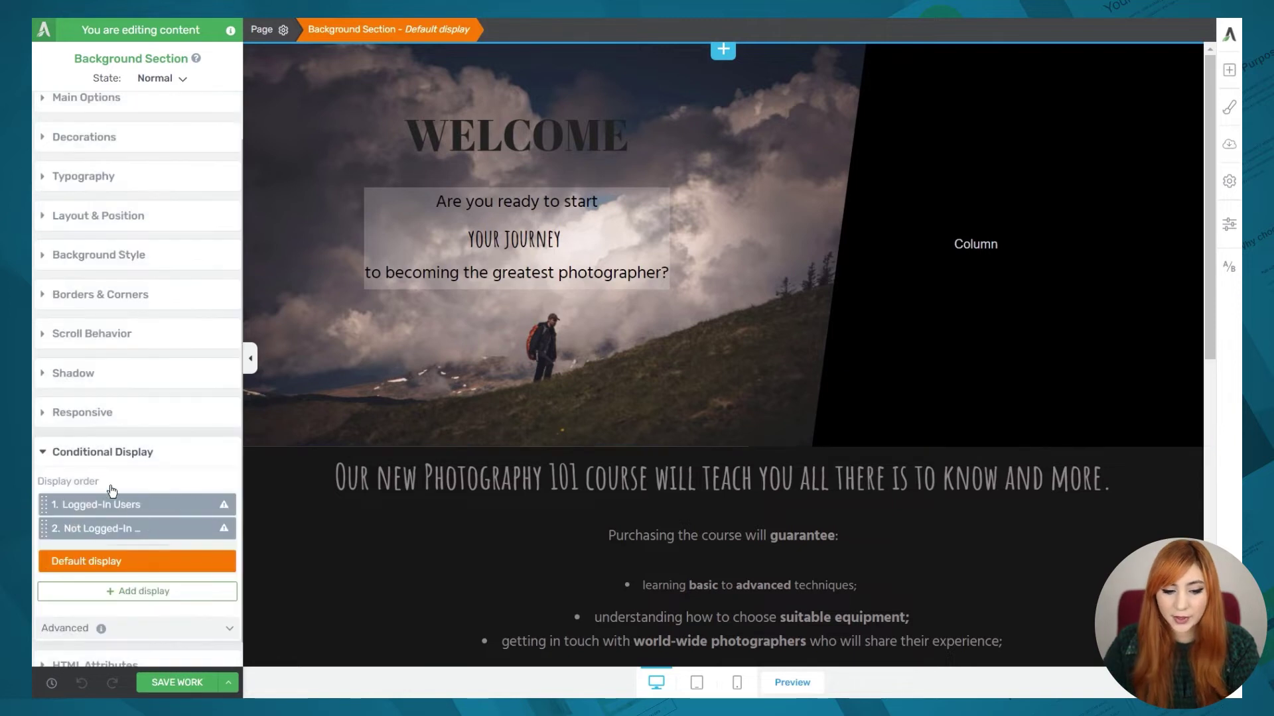
Delete the "Are you ready to start your journey" text block below the WELCOME heading in the Logged-In Users display.
{"action": "left_click", "coordinate": [57, 528]}
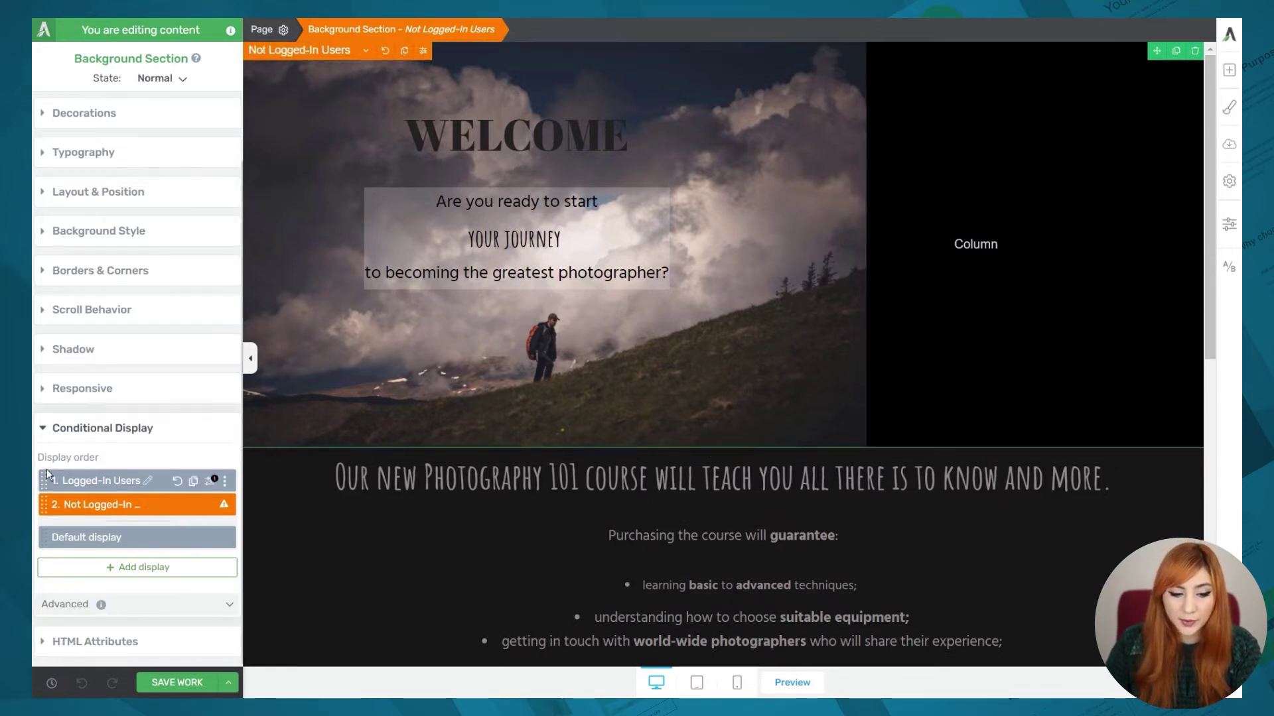
{"action": "left_click", "coordinate": [126, 482]}
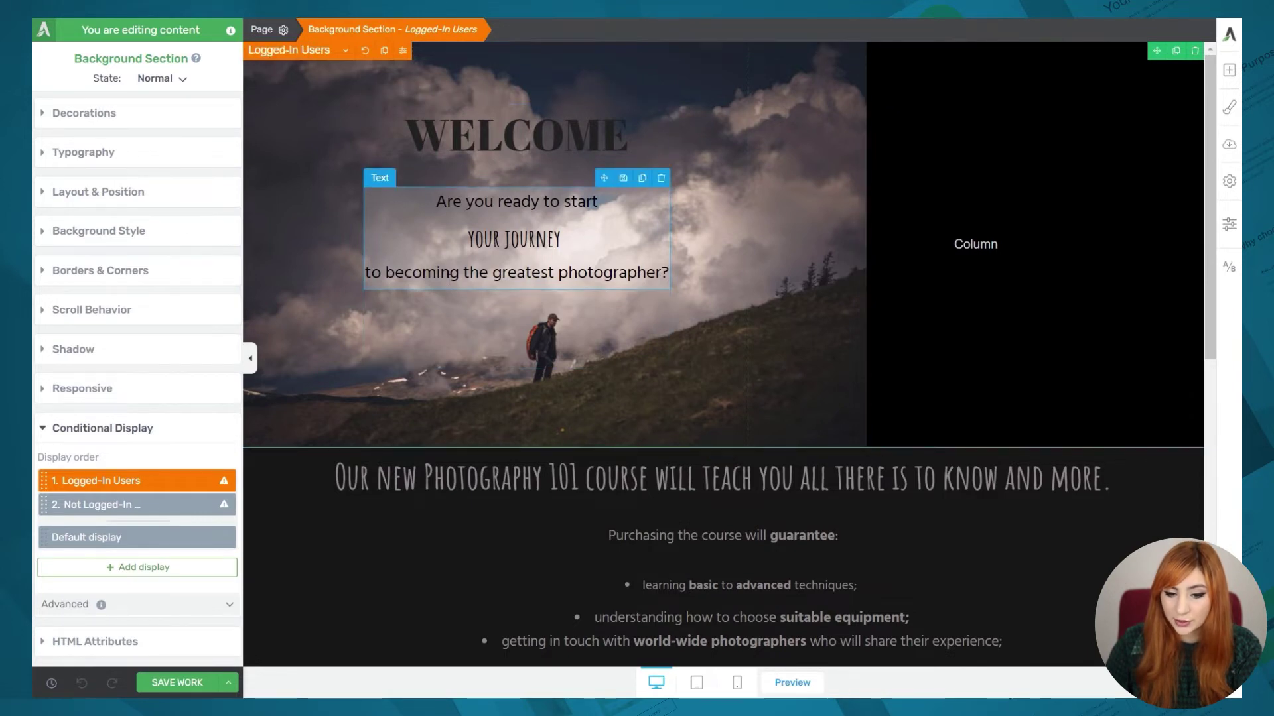
{"action": "left_click", "coordinate": [660, 177]}
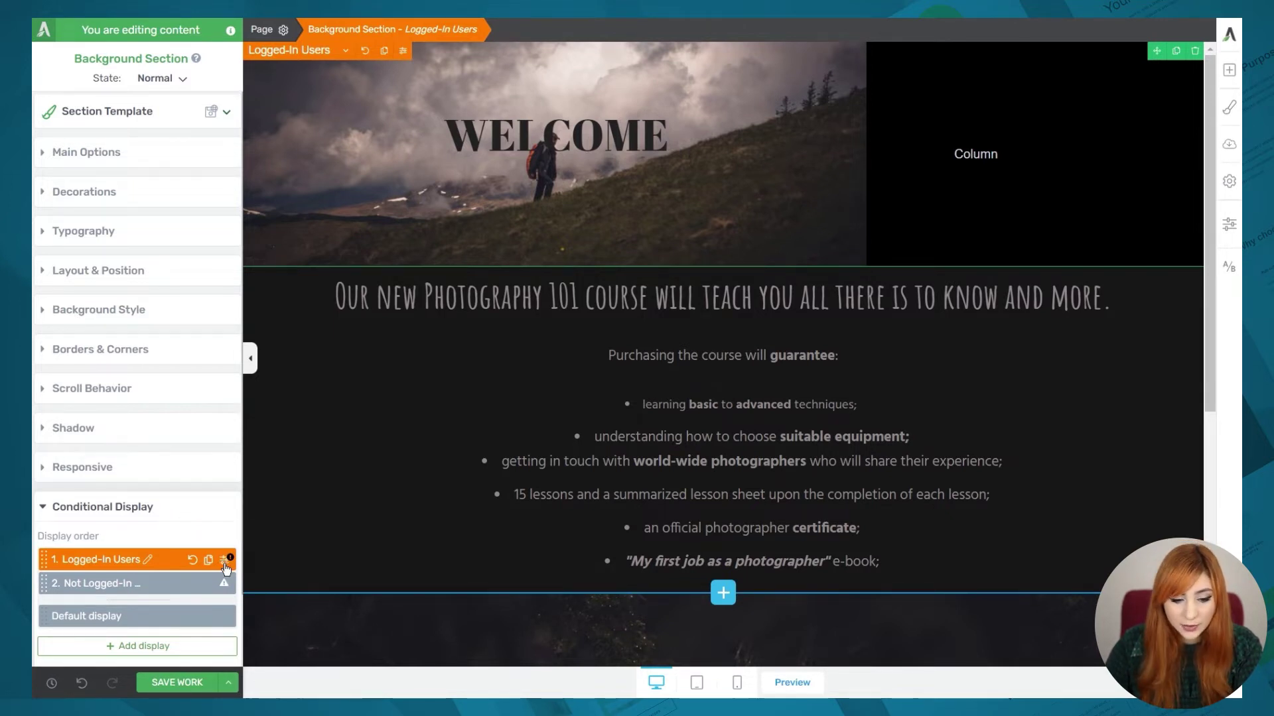
Add a new condition set named "logged-in" to the Logged-In Users display, keeping its mode as Display content.
{"action": "left_click", "coordinate": [225, 562]}
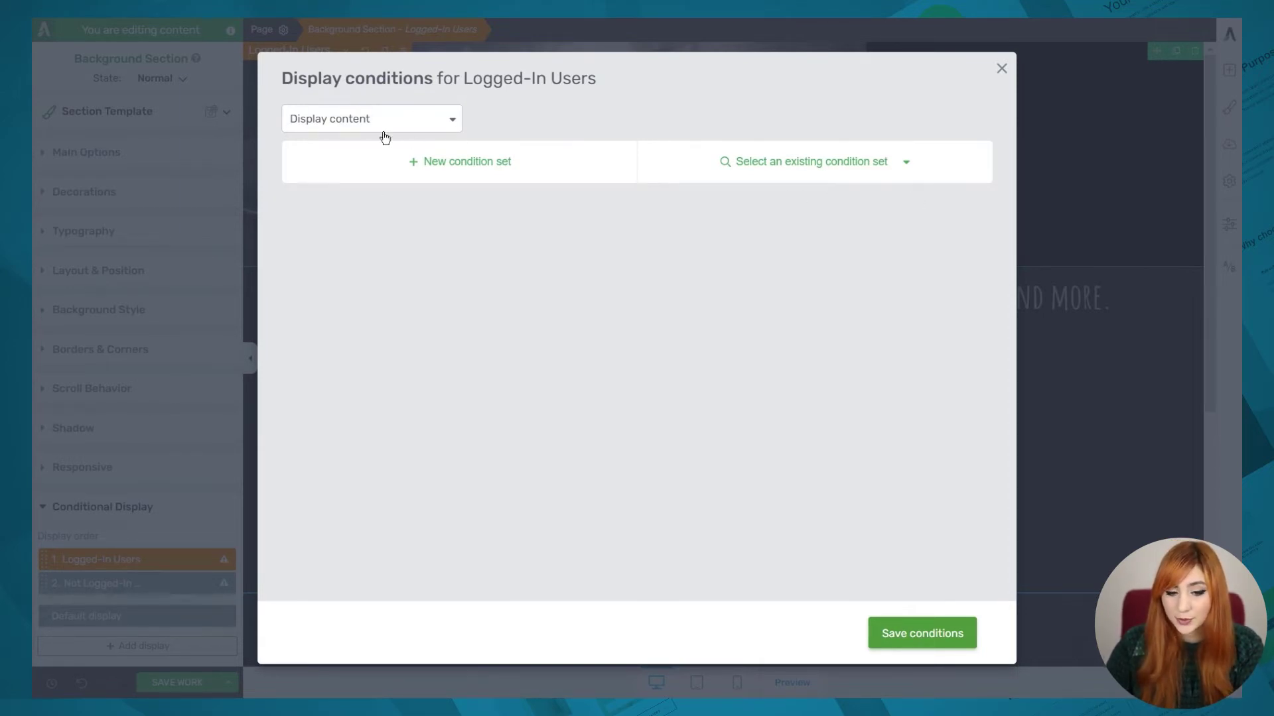
{"action": "left_click", "coordinate": [313, 130]}
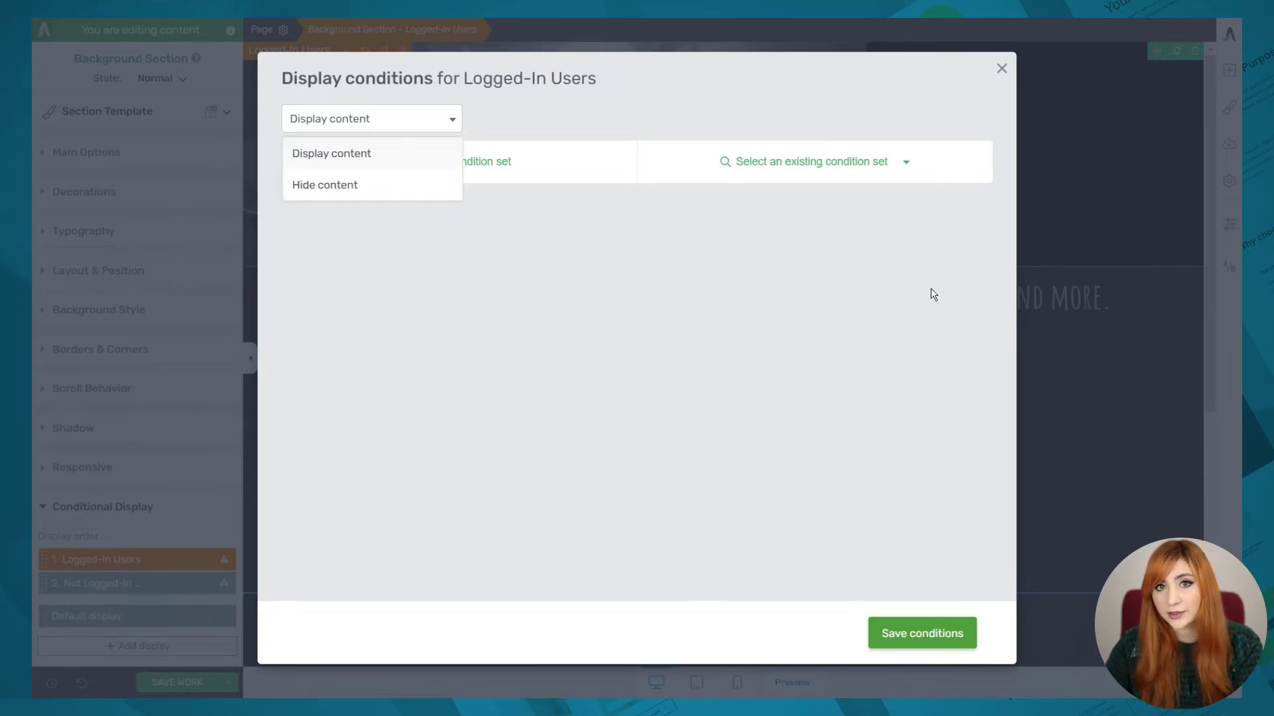
{"action": "left_click", "coordinate": [788, 298]}
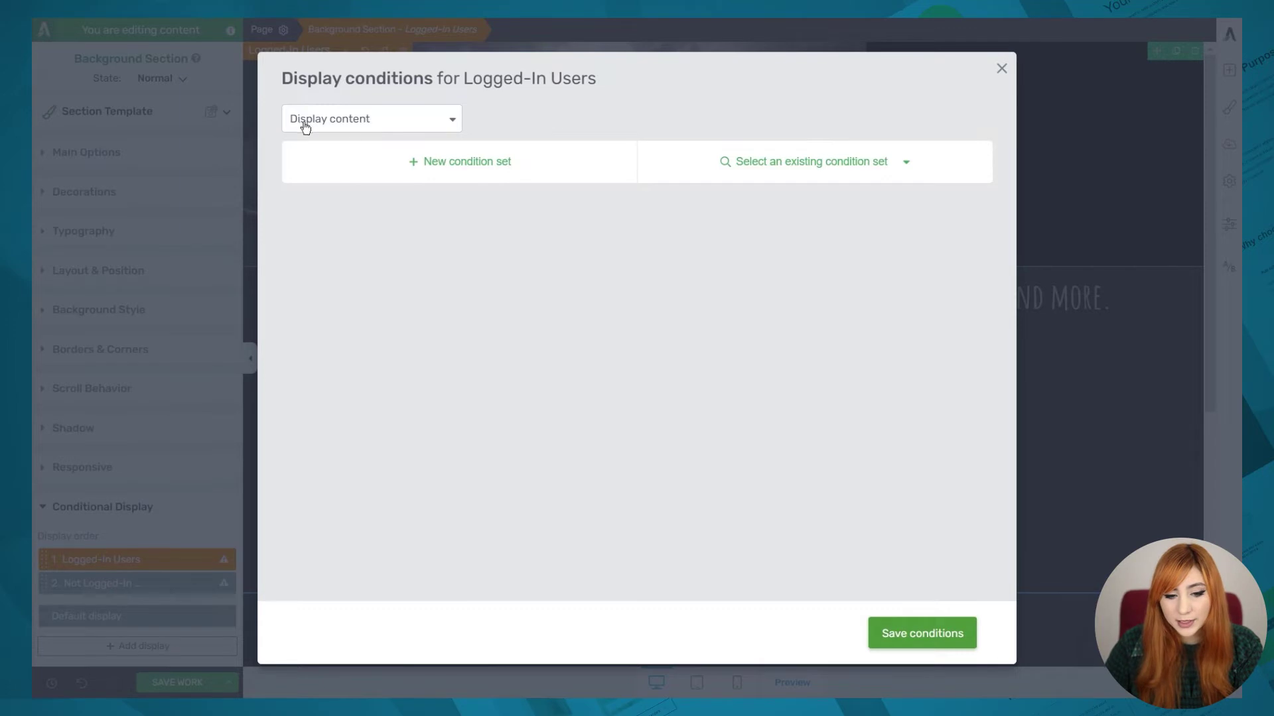
{"action": "left_click", "coordinate": [490, 177]}
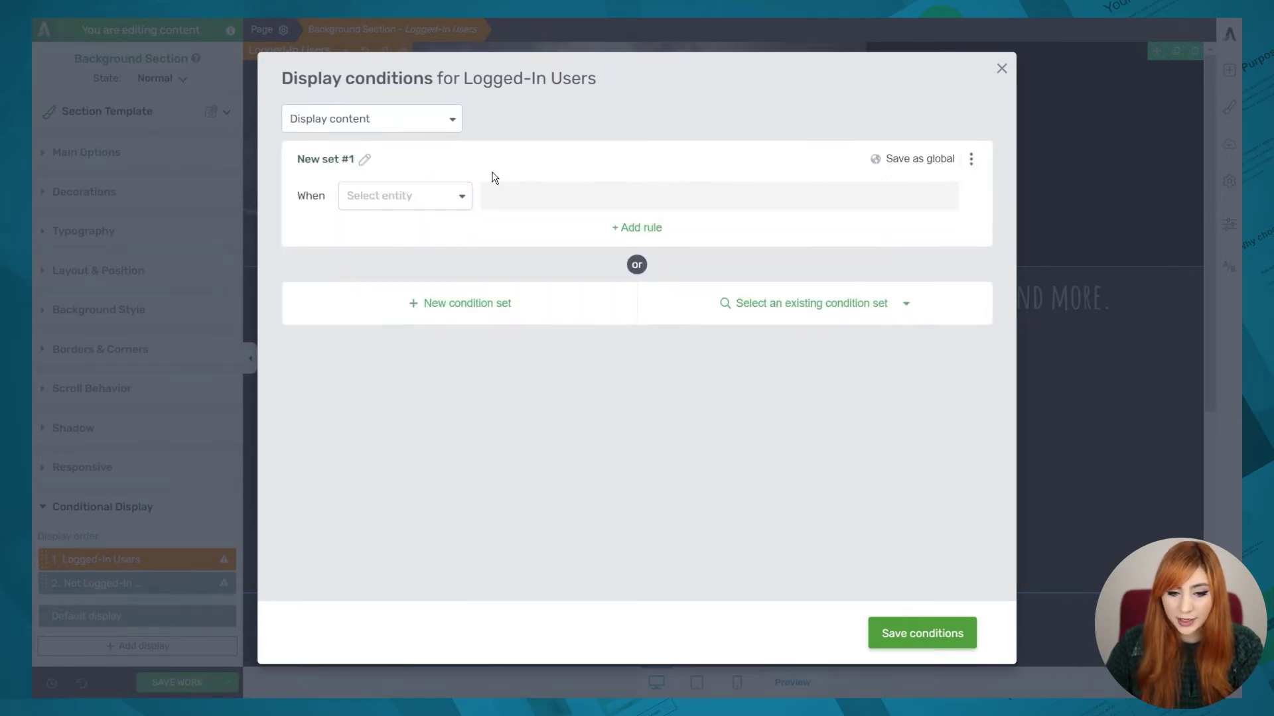
{"action": "left_click", "coordinate": [365, 162]}
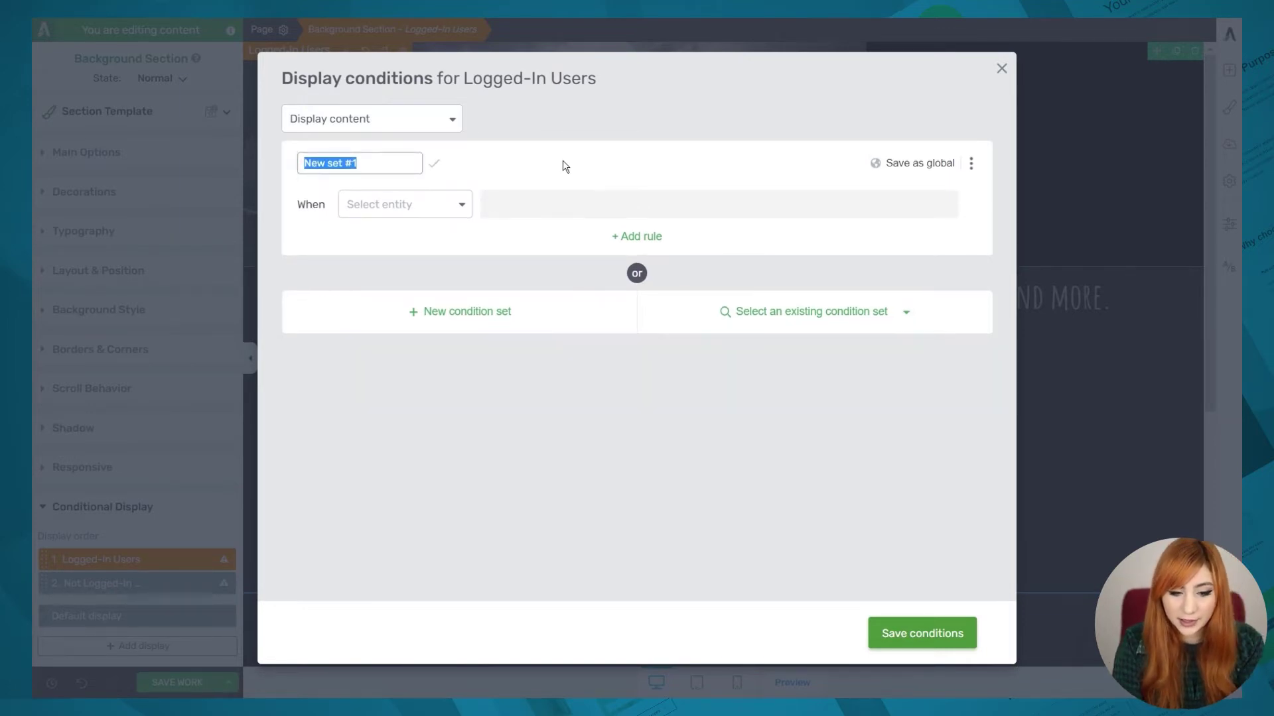
{"action": "type", "text": "logged-in"}
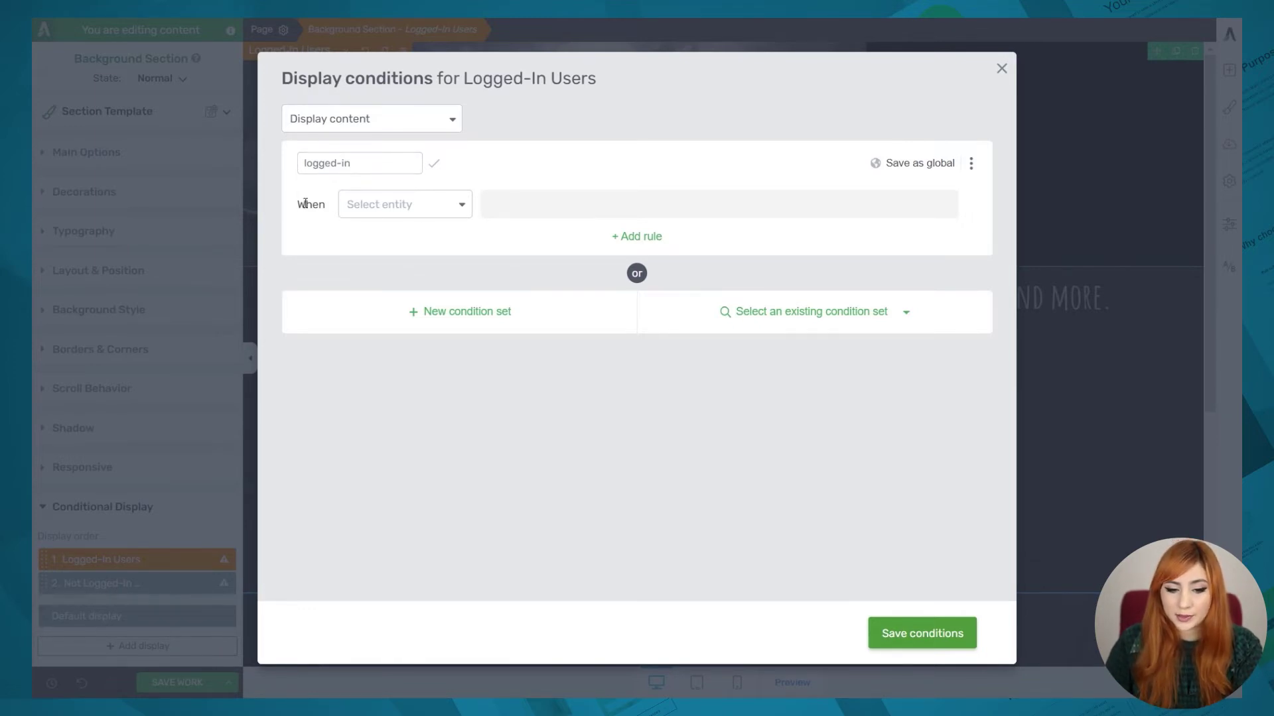
Define the logged-in set's rule with the entity User and the field Is logged in.
{"action": "left_click", "coordinate": [457, 211]}
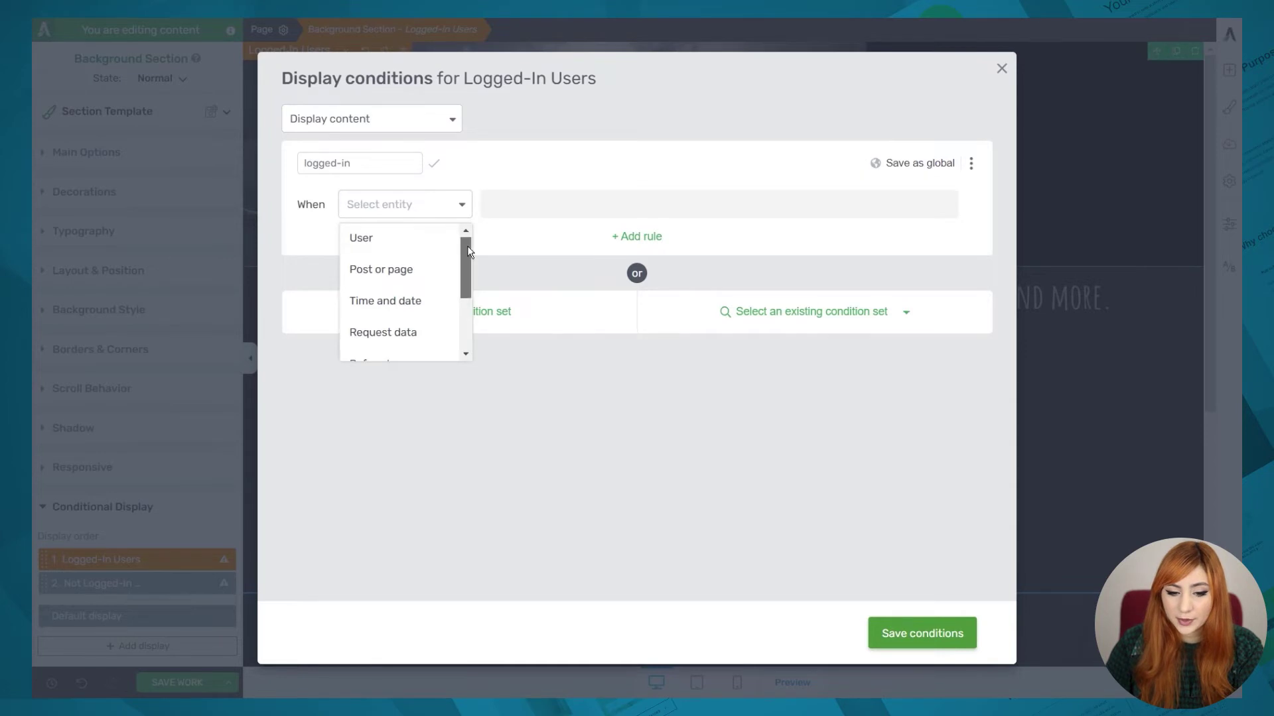
{"action": "left_click_drag", "start_coordinate": [464, 265], "coordinate": [471, 335]}
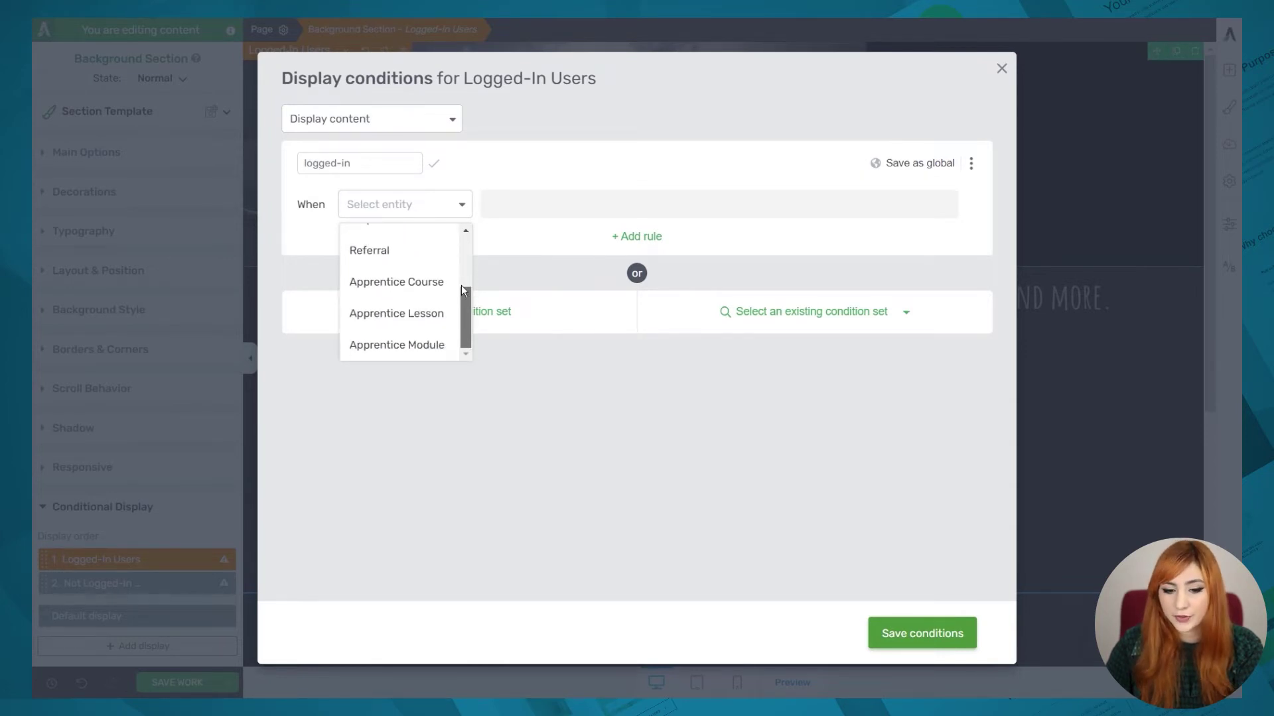
{"action": "left_click_drag", "start_coordinate": [462, 290], "coordinate": [458, 247]}
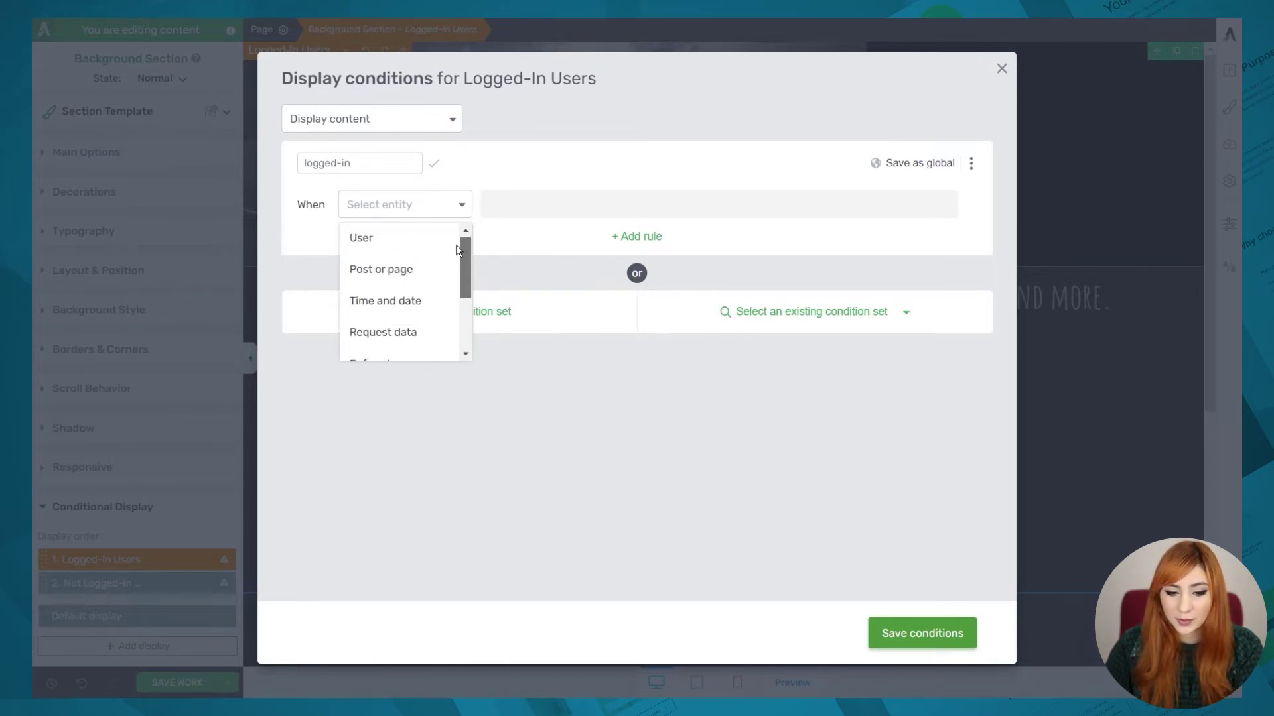
{"action": "left_click", "coordinate": [378, 247]}
{"action": "left_click", "coordinate": [676, 209]}
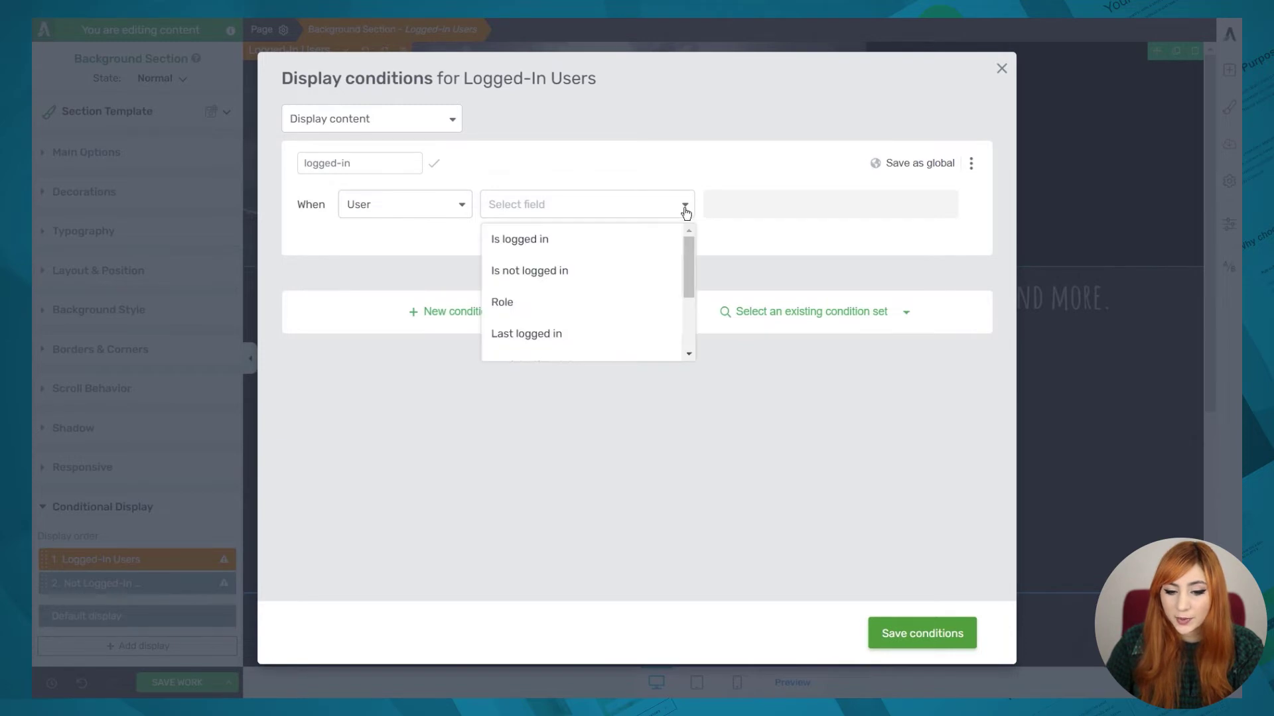
{"action": "left_click", "coordinate": [547, 246]}
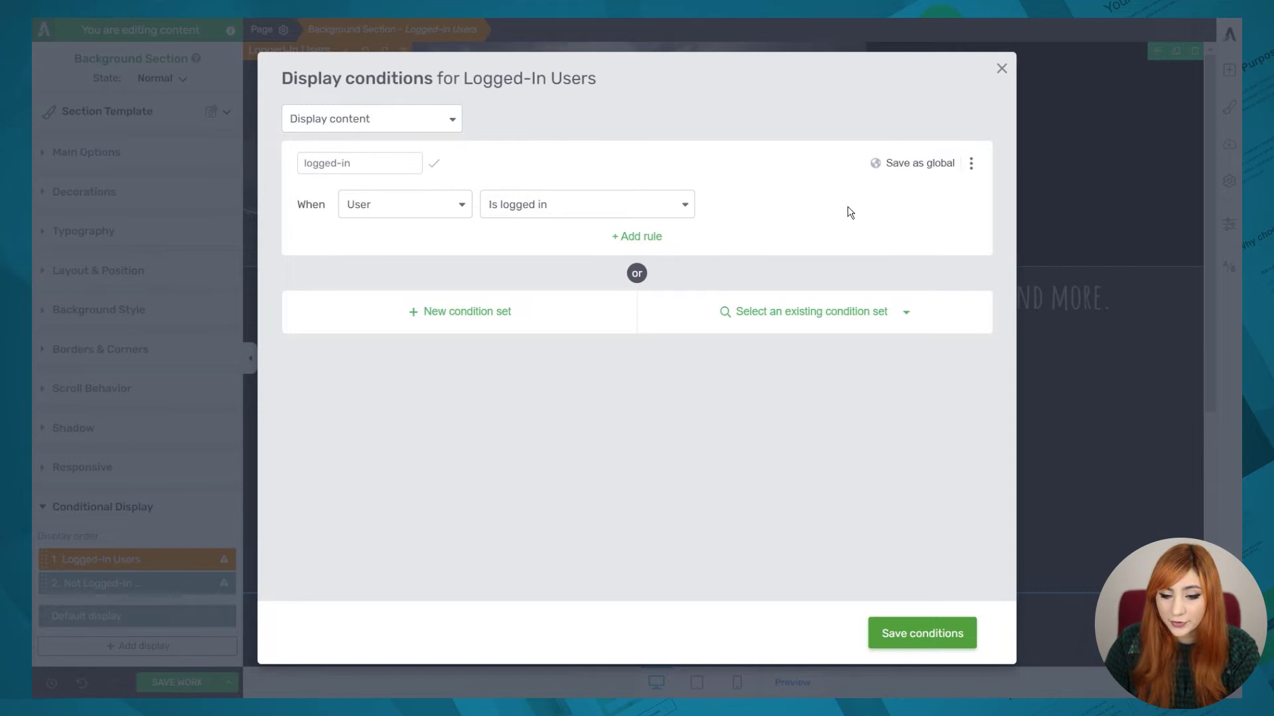
Save the logged-in condition set as global and save the Logged-In Users display conditions.
{"action": "left_click", "coordinate": [932, 173]}
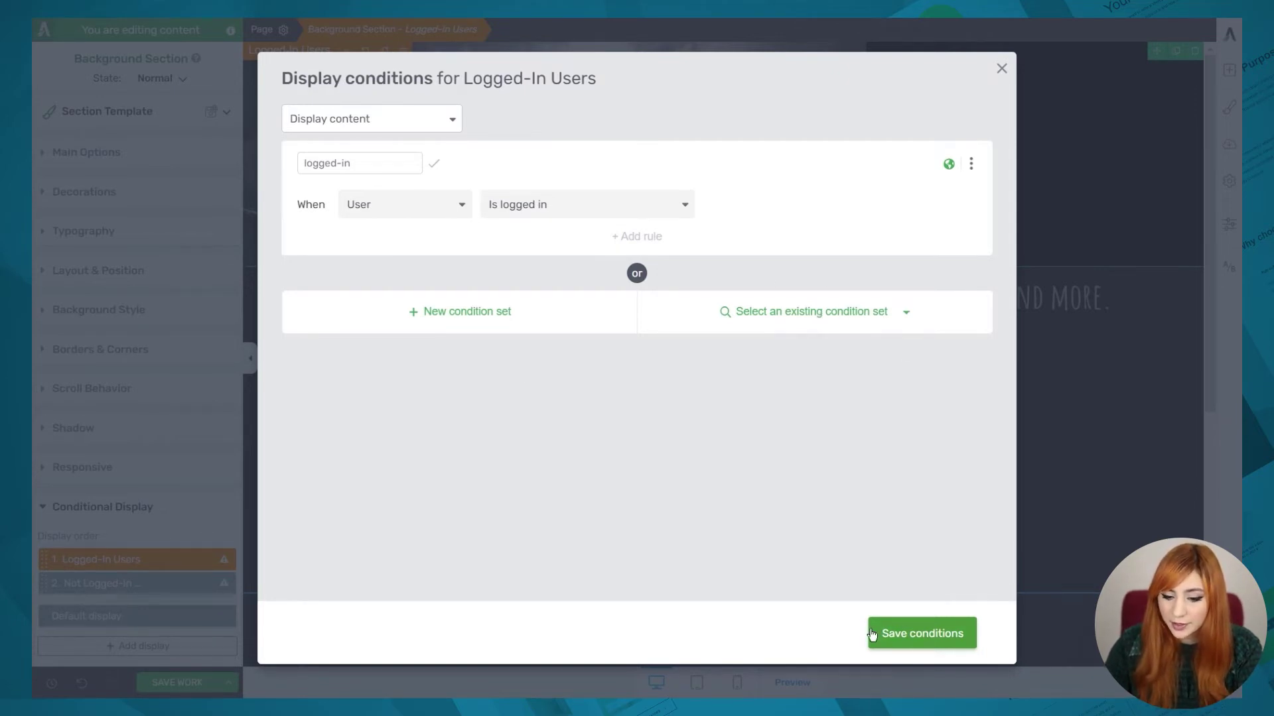
{"action": "left_click", "coordinate": [954, 639]}
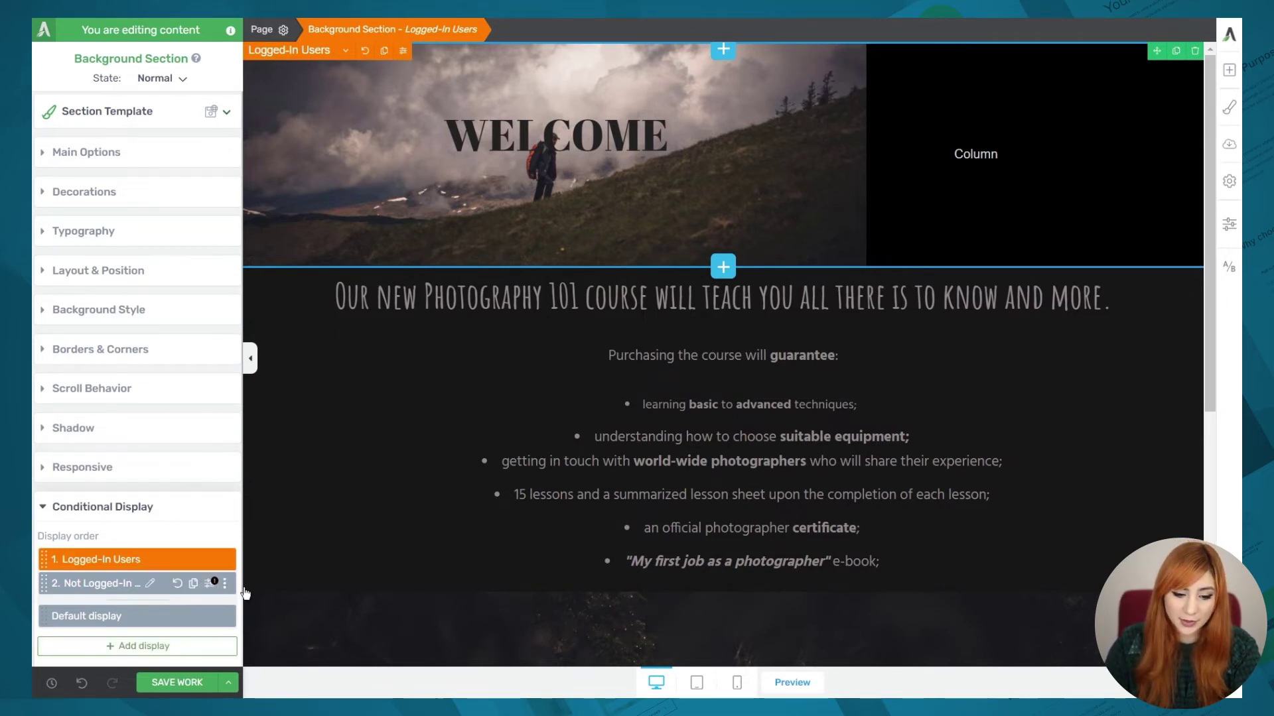
Add and save a condition set for the Not Logged-In Users display with the entity User and the field Is not logged in.
{"action": "left_click", "coordinate": [210, 583]}
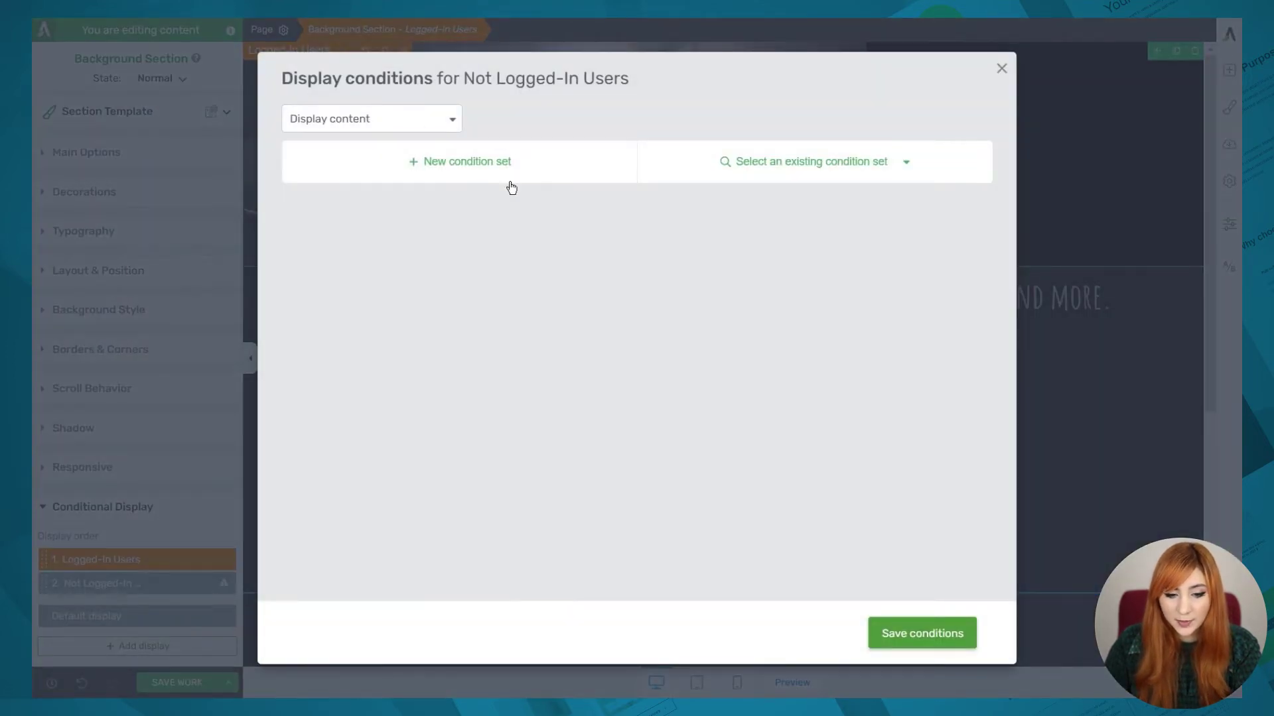
{"action": "left_click", "coordinate": [476, 167]}
{"action": "left_click", "coordinate": [438, 199]}
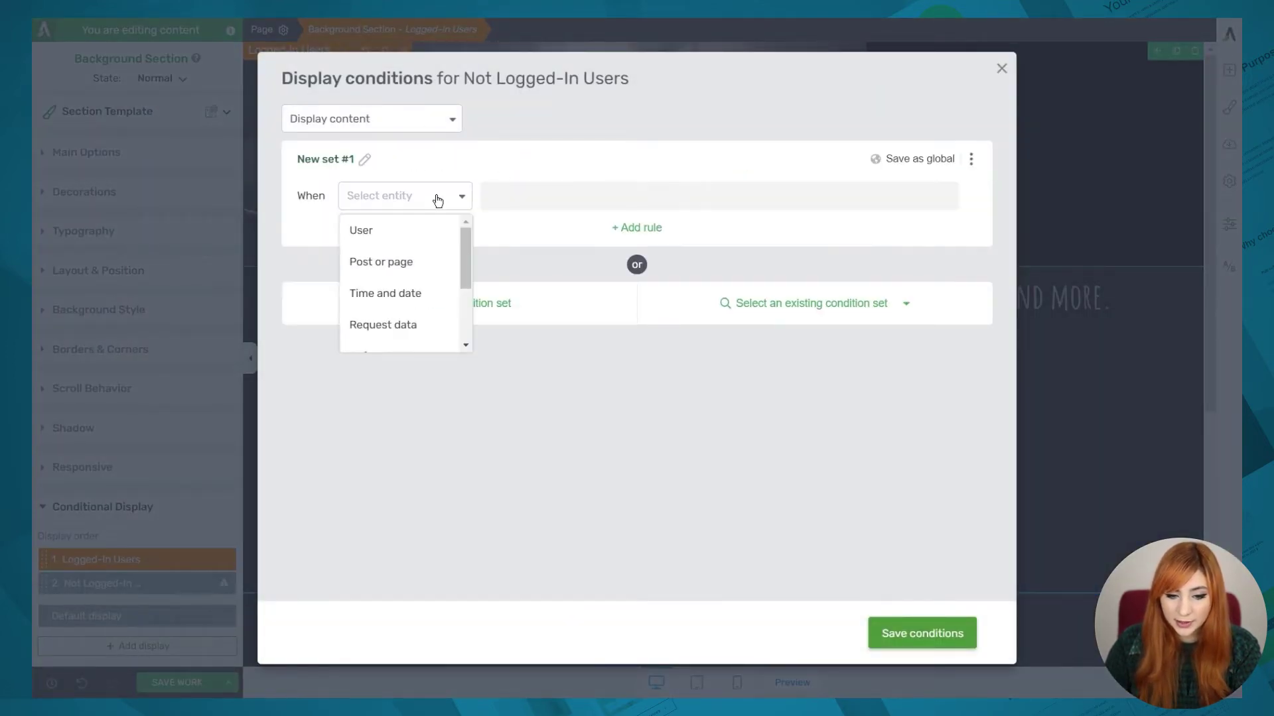
{"action": "left_click", "coordinate": [370, 239]}
{"action": "left_click", "coordinate": [567, 205]}
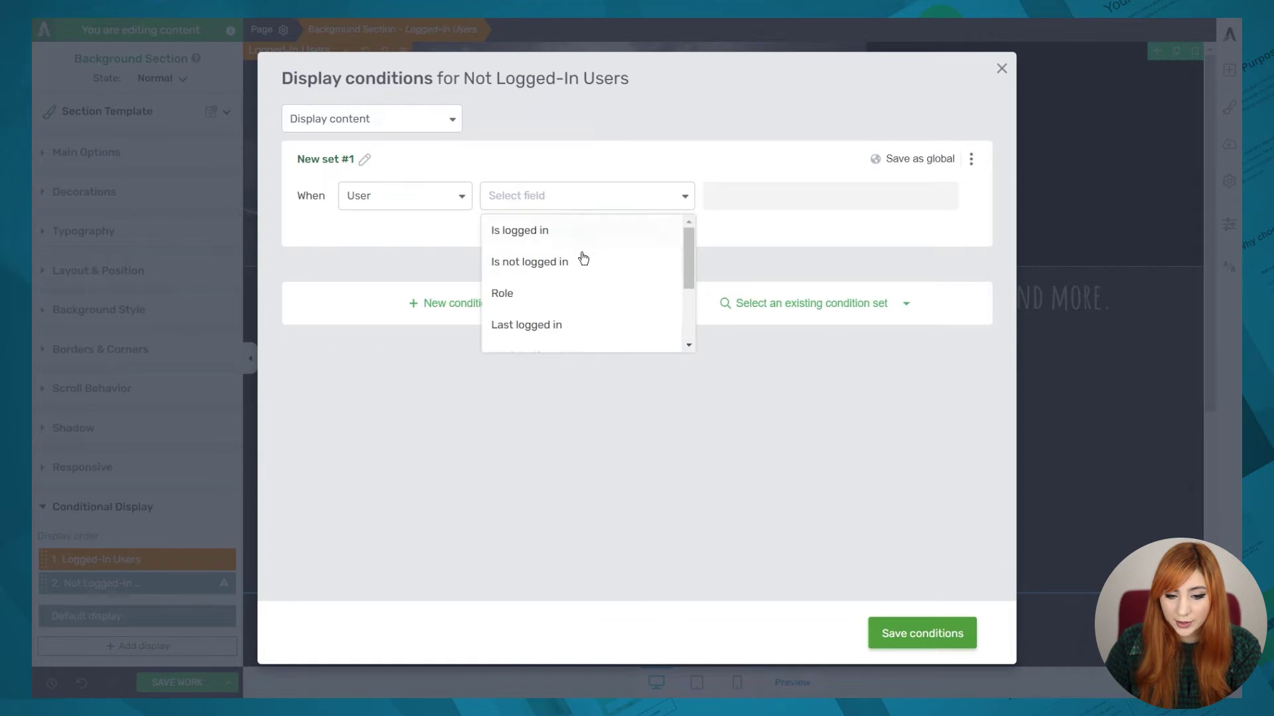
{"action": "left_click", "coordinate": [551, 265]}
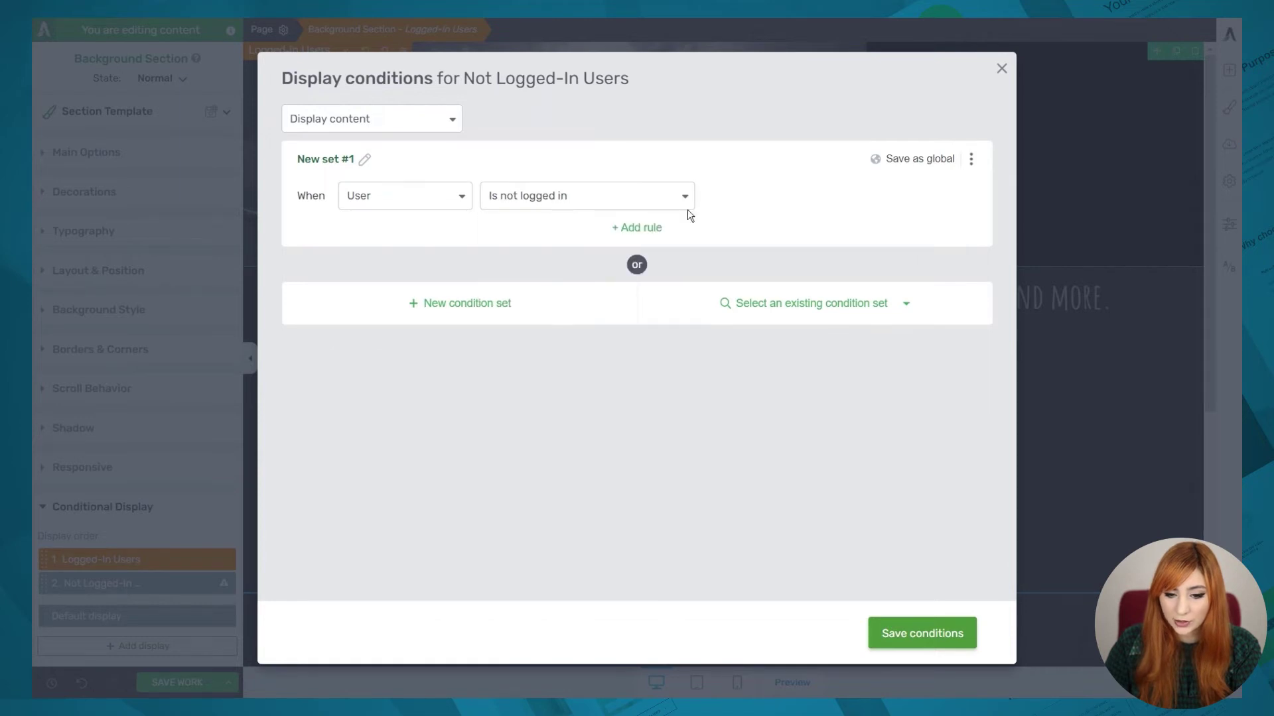
{"action": "left_click", "coordinate": [919, 634]}
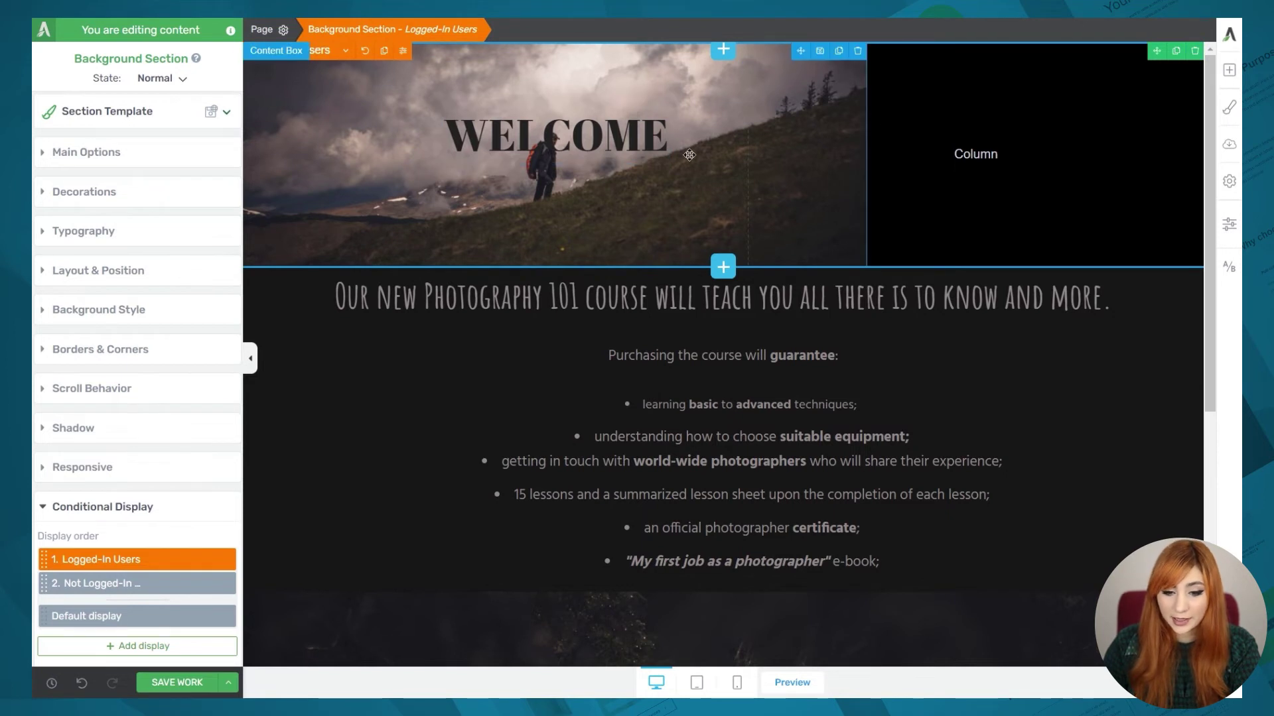
Append a comma and the dynamic user data field Wordpress user first name to the WELCOME heading, keeping Link to user profile enabled.
{"action": "left_click", "coordinate": [663, 135]}
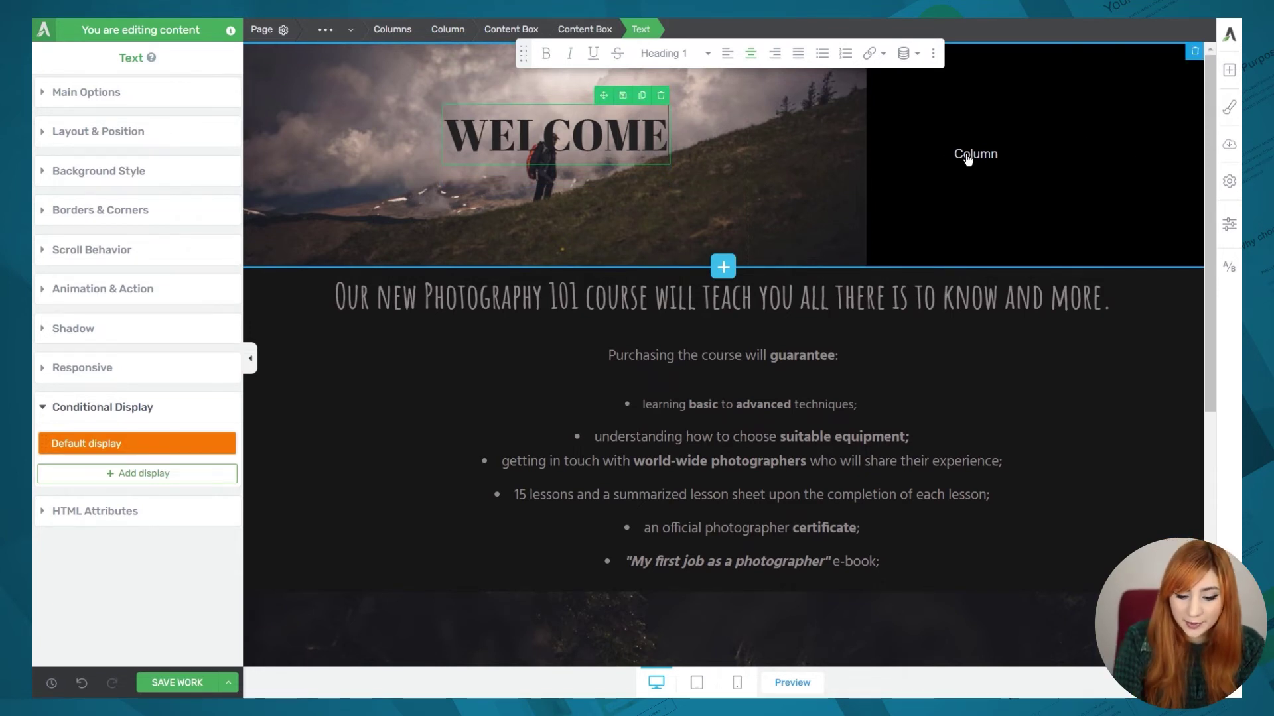
{"action": "type", "text": ","}
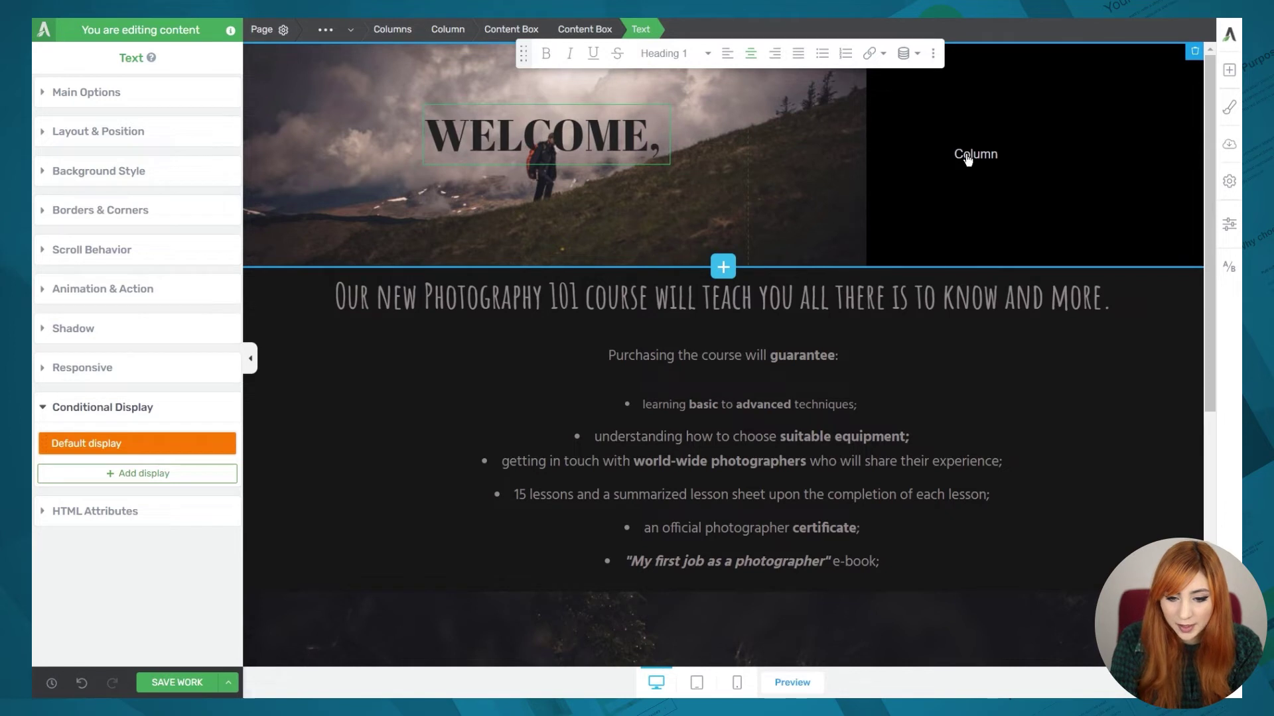
{"action": "left_click", "coordinate": [904, 56]}
{"action": "left_click", "coordinate": [838, 109]}
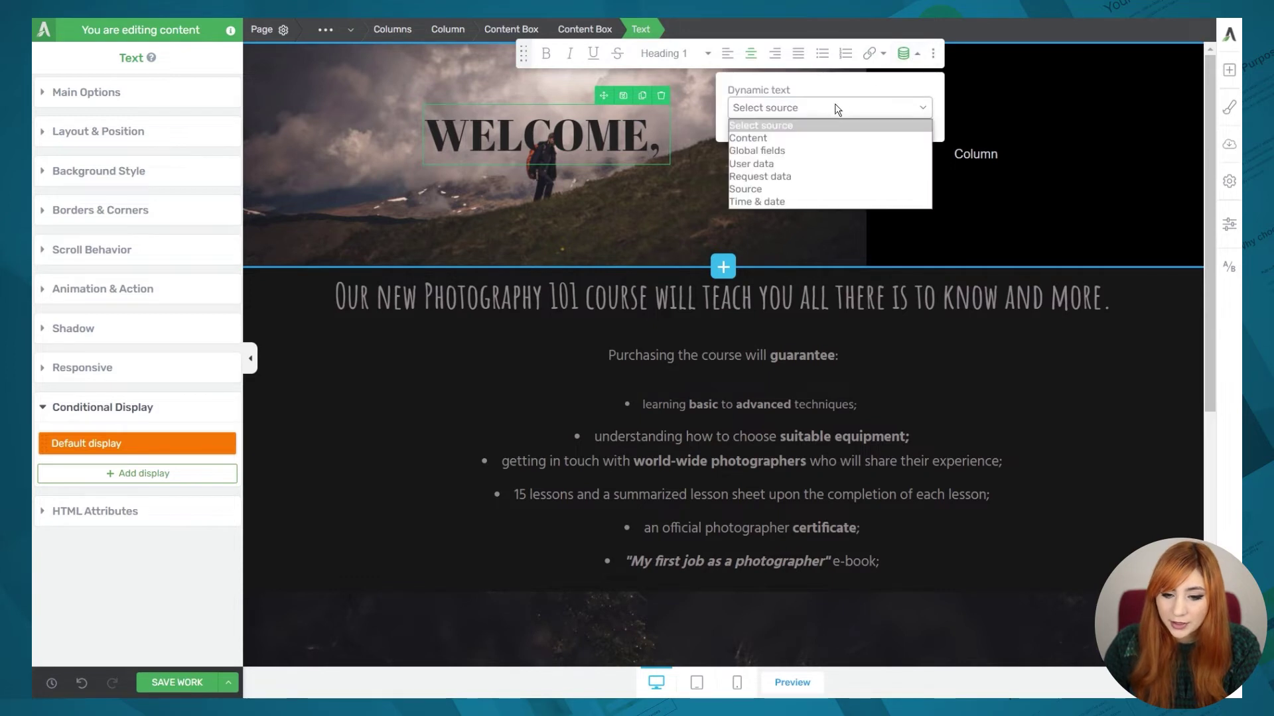
{"action": "left_click", "coordinate": [780, 166]}
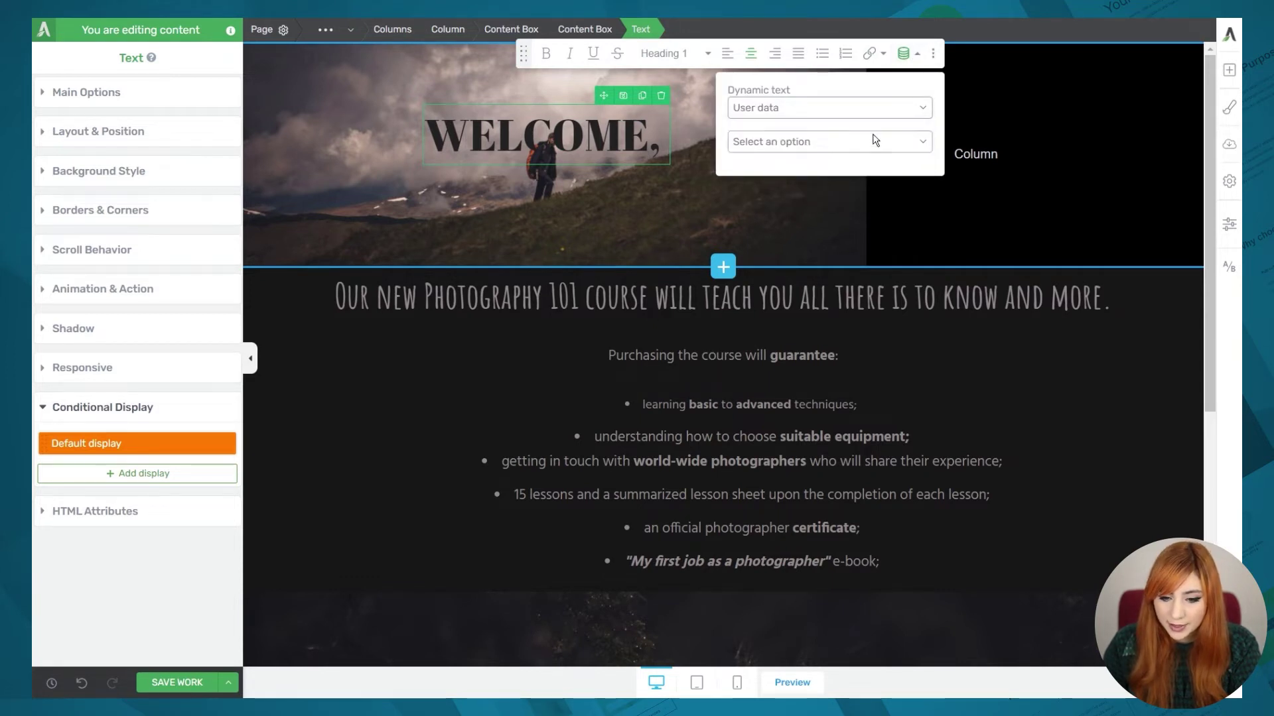
{"action": "left_click", "coordinate": [885, 140]}
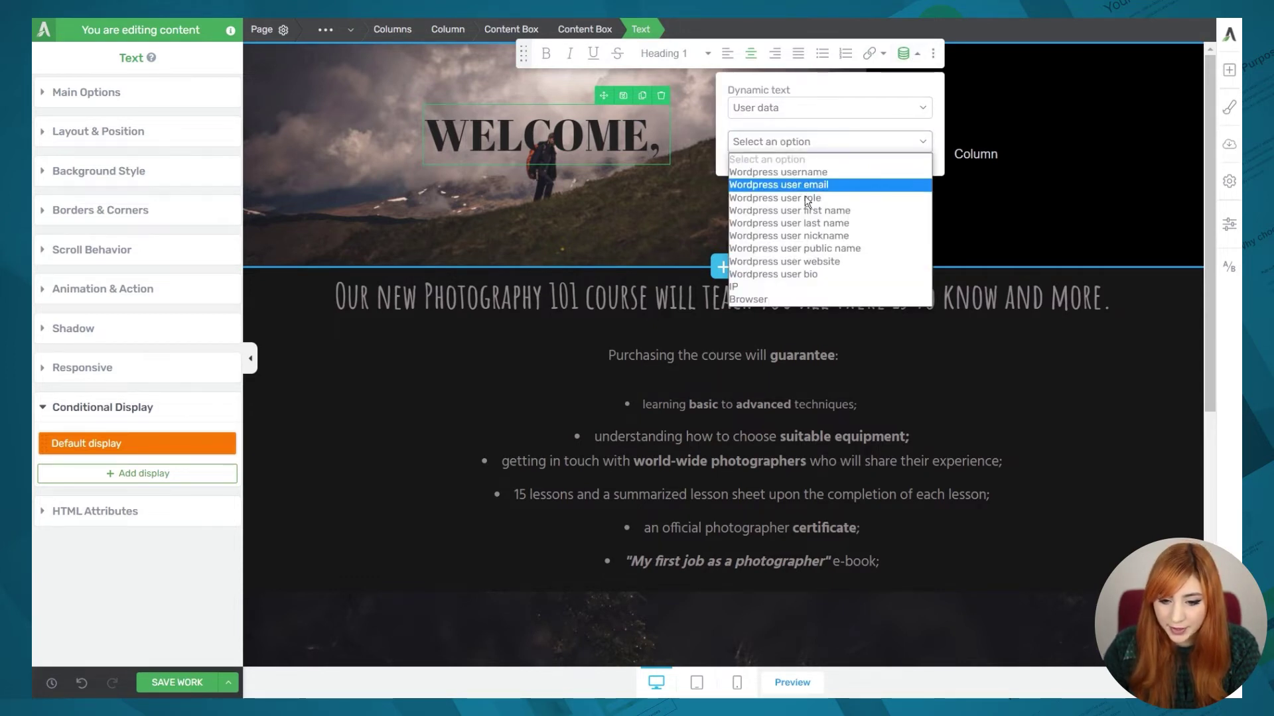
{"action": "left_click", "coordinate": [822, 211]}
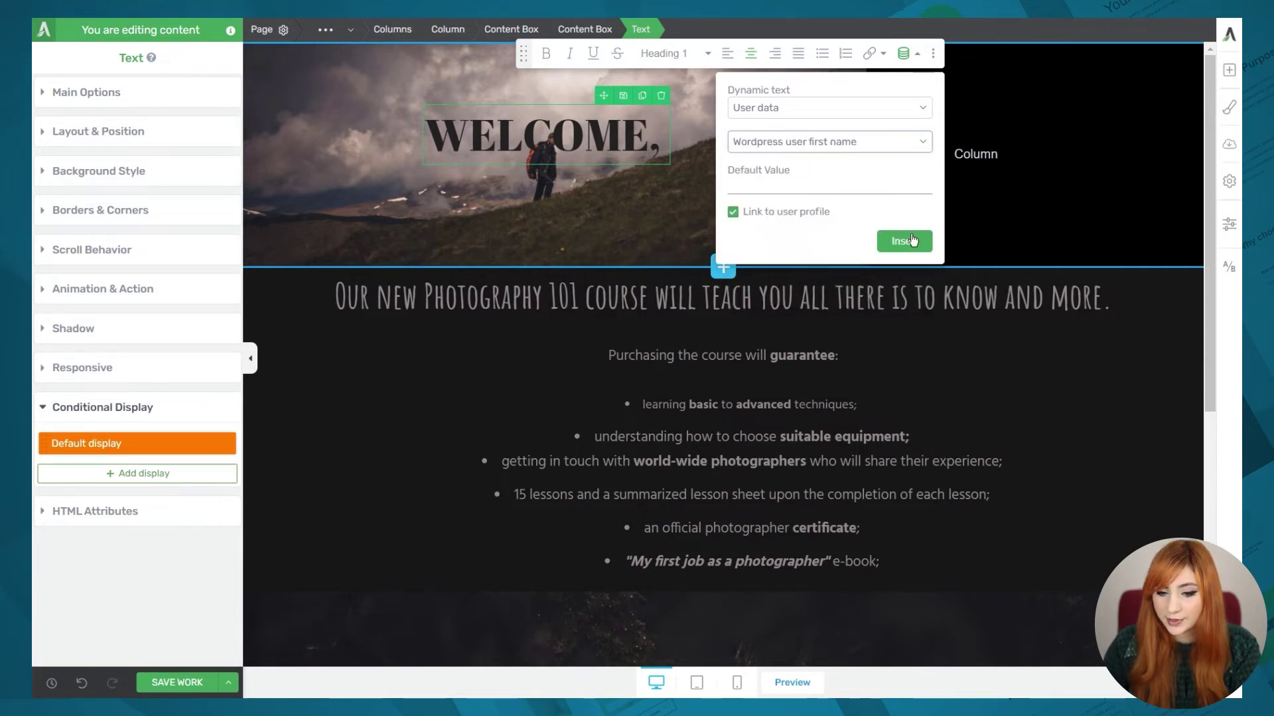
{"action": "left_click", "coordinate": [895, 246]}
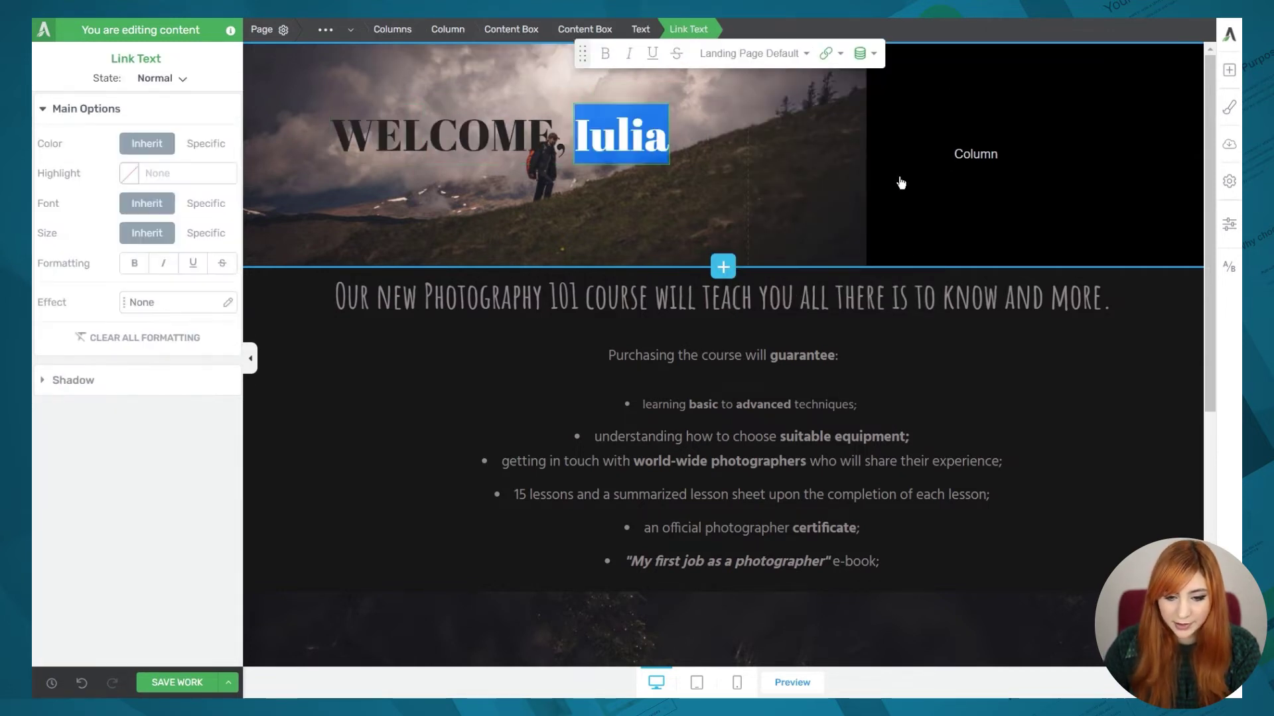
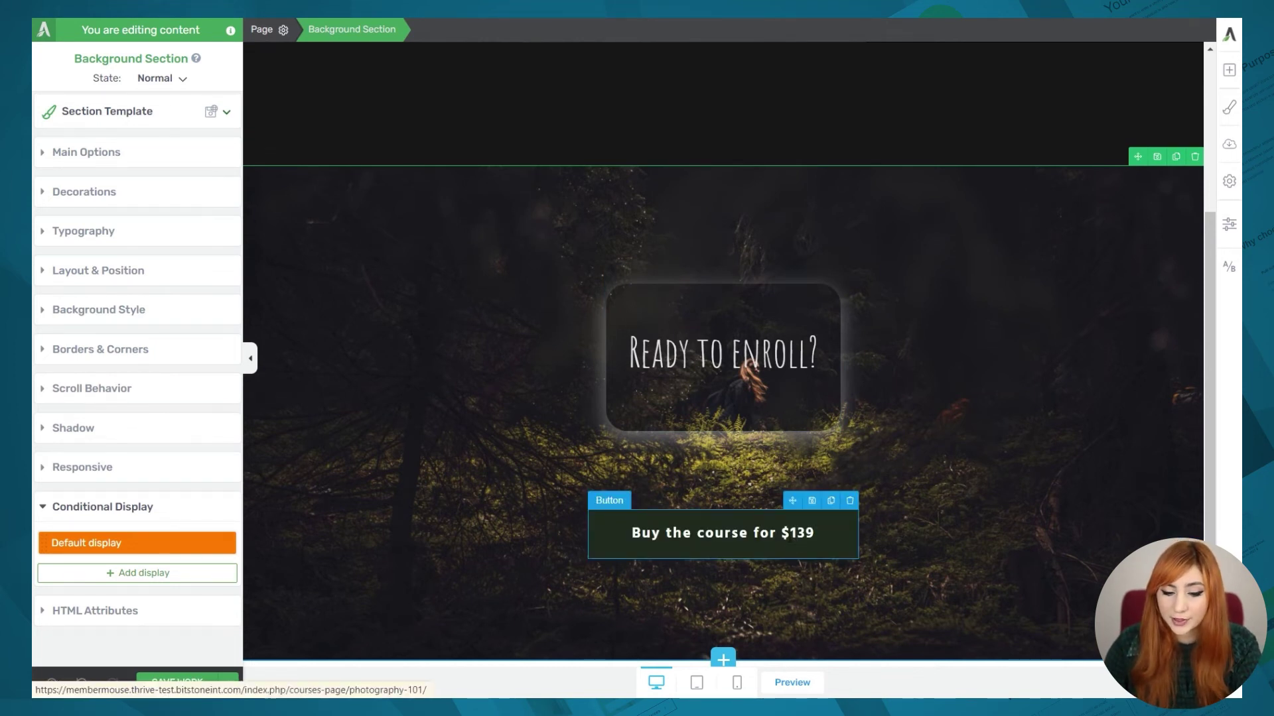
Duplicate the default display of the "Ready to enroll?" background section twice.
{"action": "left_click", "coordinate": [224, 544]}
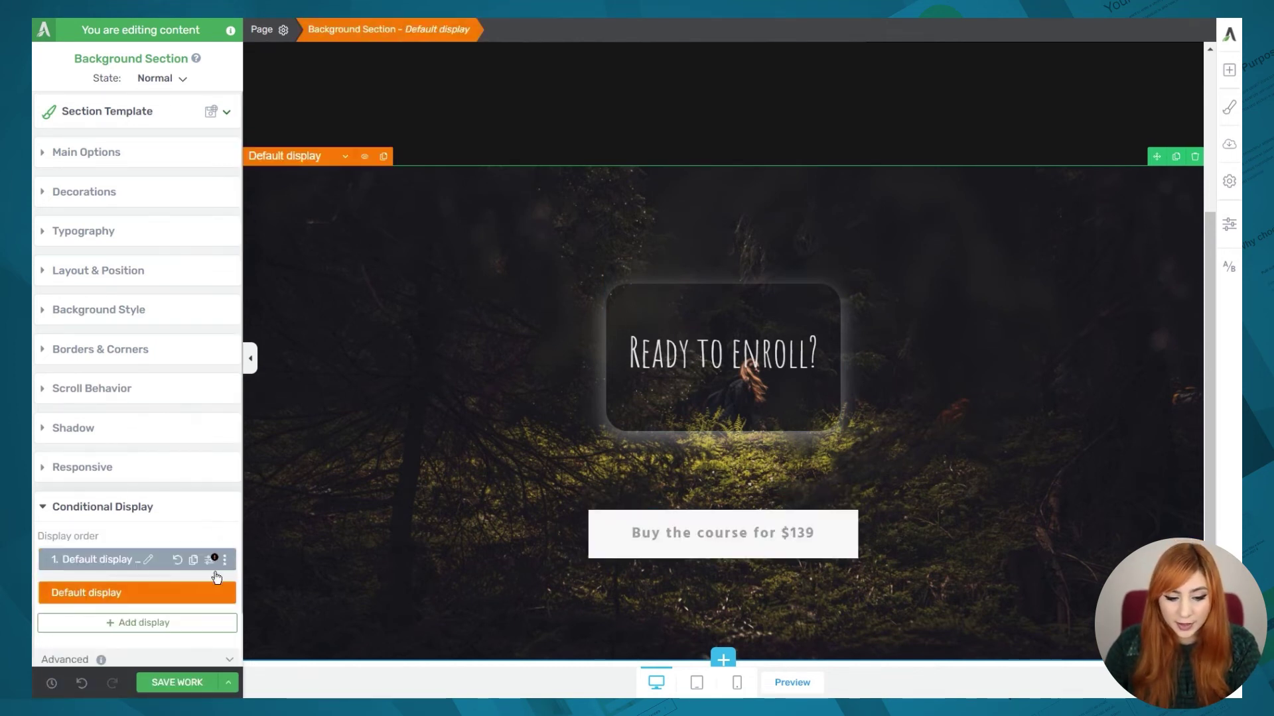
{"action": "left_click", "coordinate": [225, 591]}
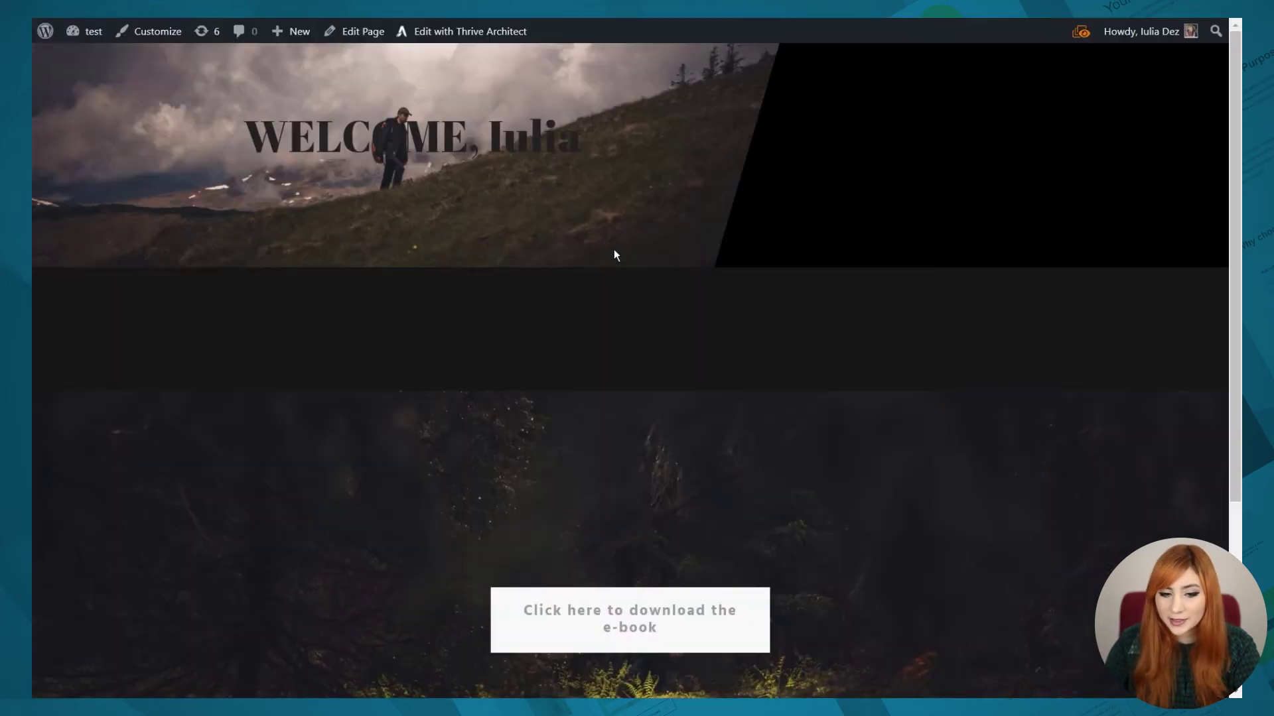
Examine the live landing page from welcome section to bottom button, both as a logged-in user and as a logged-out visitor.
{"action": "scroll", "coordinate": [633, 253], "scroll_direction": "down", "scroll_amount": 4}
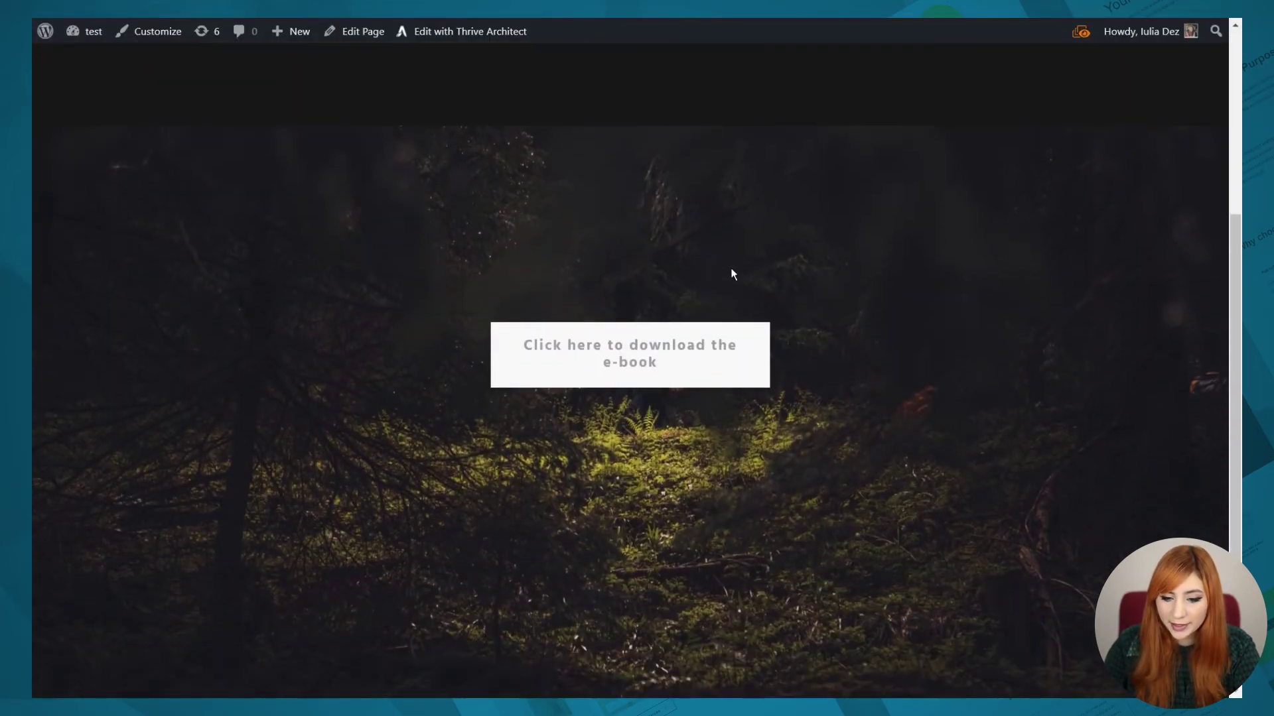
{"action": "scroll", "coordinate": [906, 259], "scroll_direction": "up", "scroll_amount": 4}
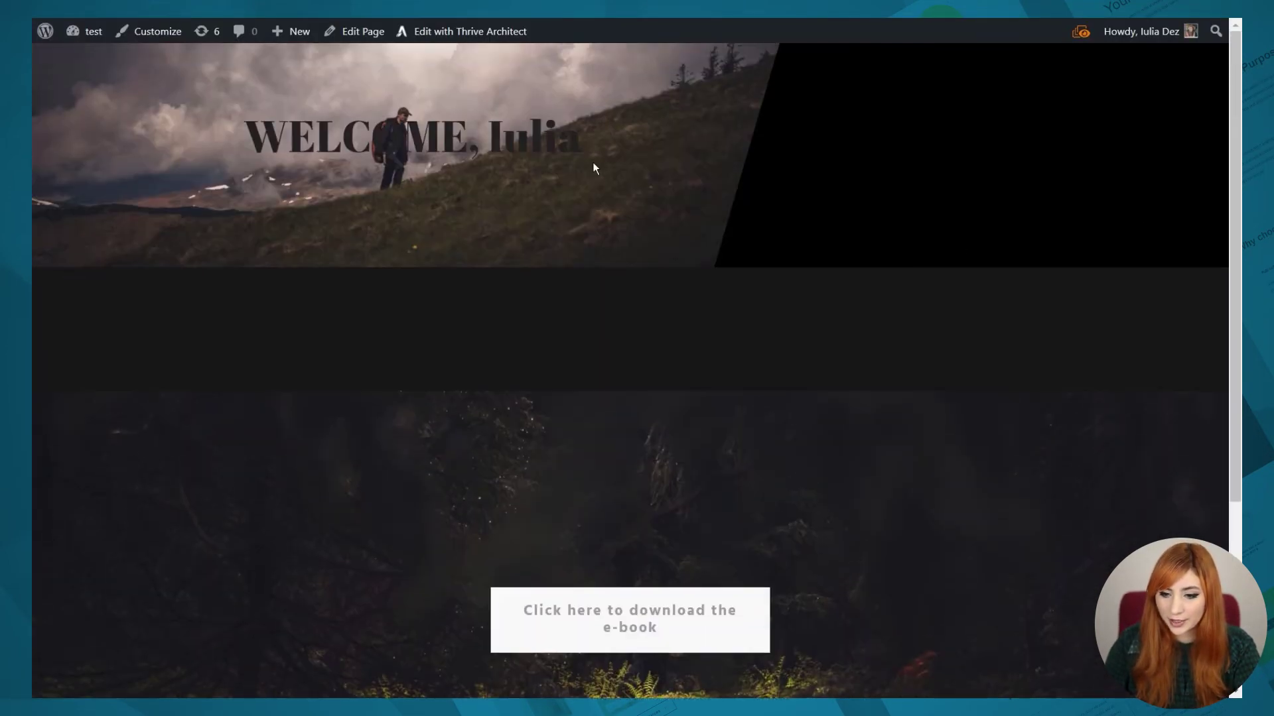
{"action": "scroll", "coordinate": [605, 157], "scroll_direction": "down", "scroll_amount": 4}
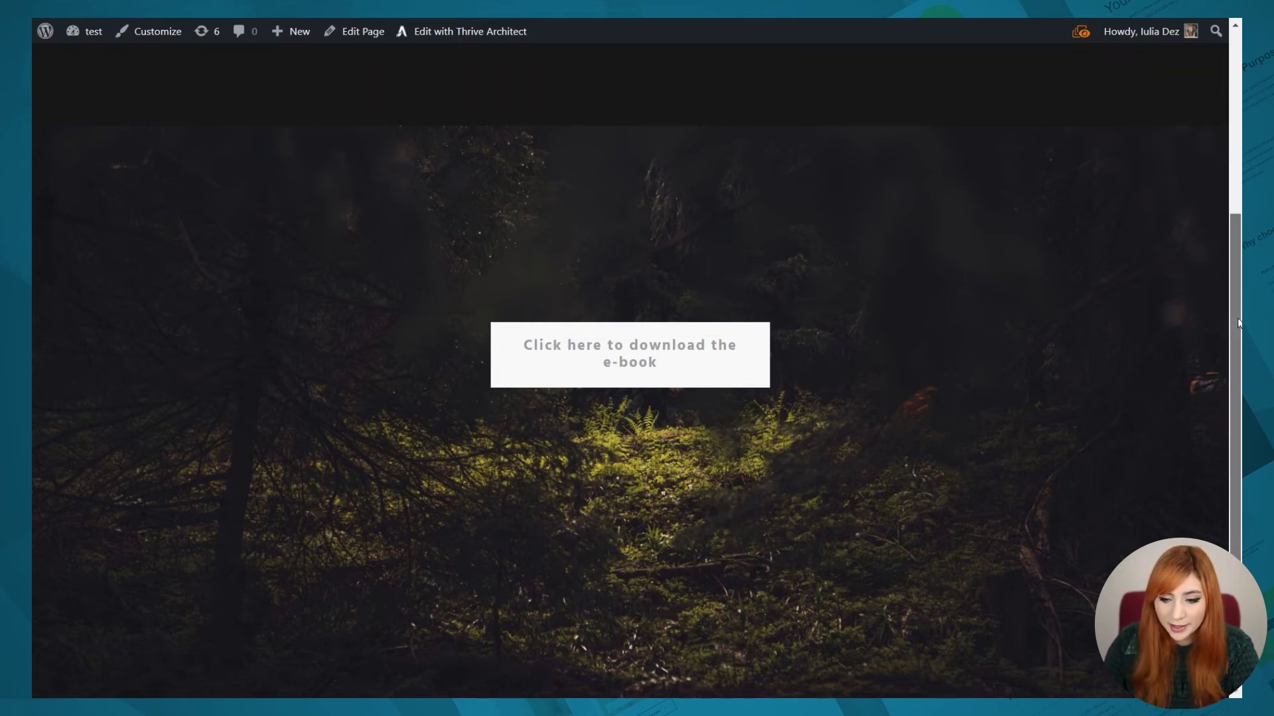
{"action": "scroll", "coordinate": [1236, 317], "scroll_direction": "up", "scroll_amount": 4}
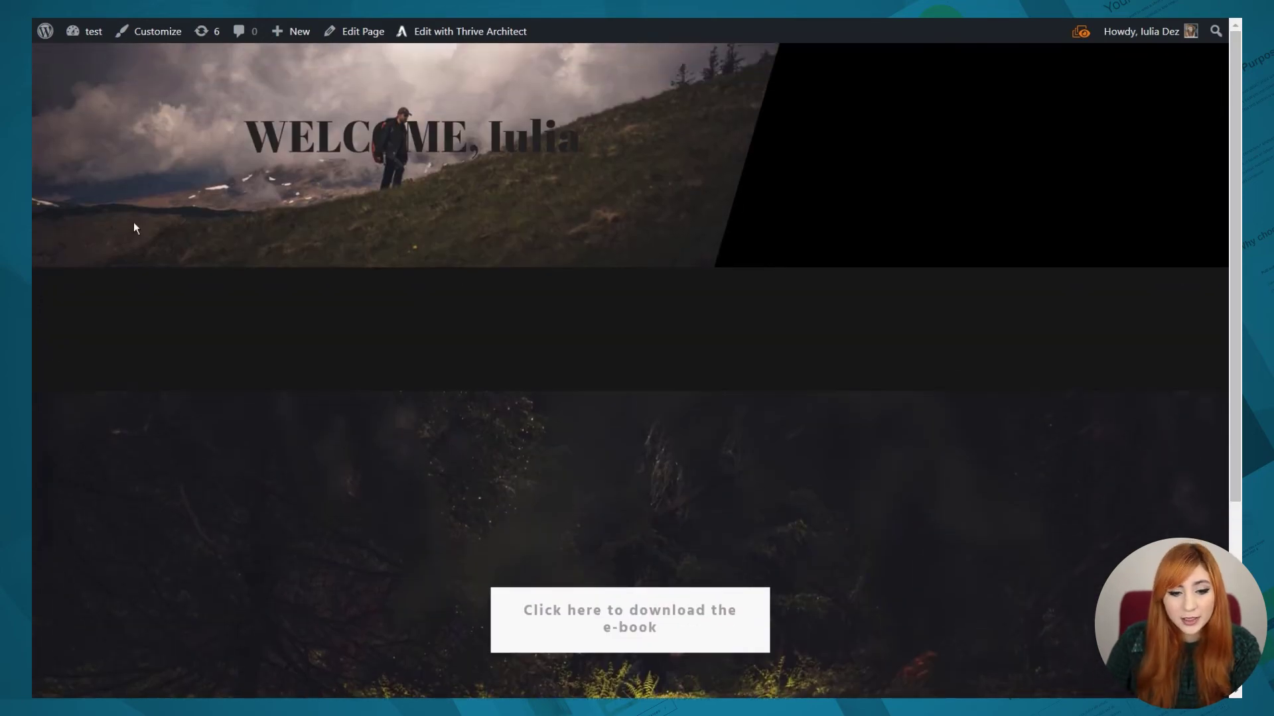
{"action": "scroll", "coordinate": [982, 471], "scroll_direction": "down", "scroll_amount": 3}
{"action": "scroll", "coordinate": [950, 426], "scroll_direction": "up", "scroll_amount": 3}
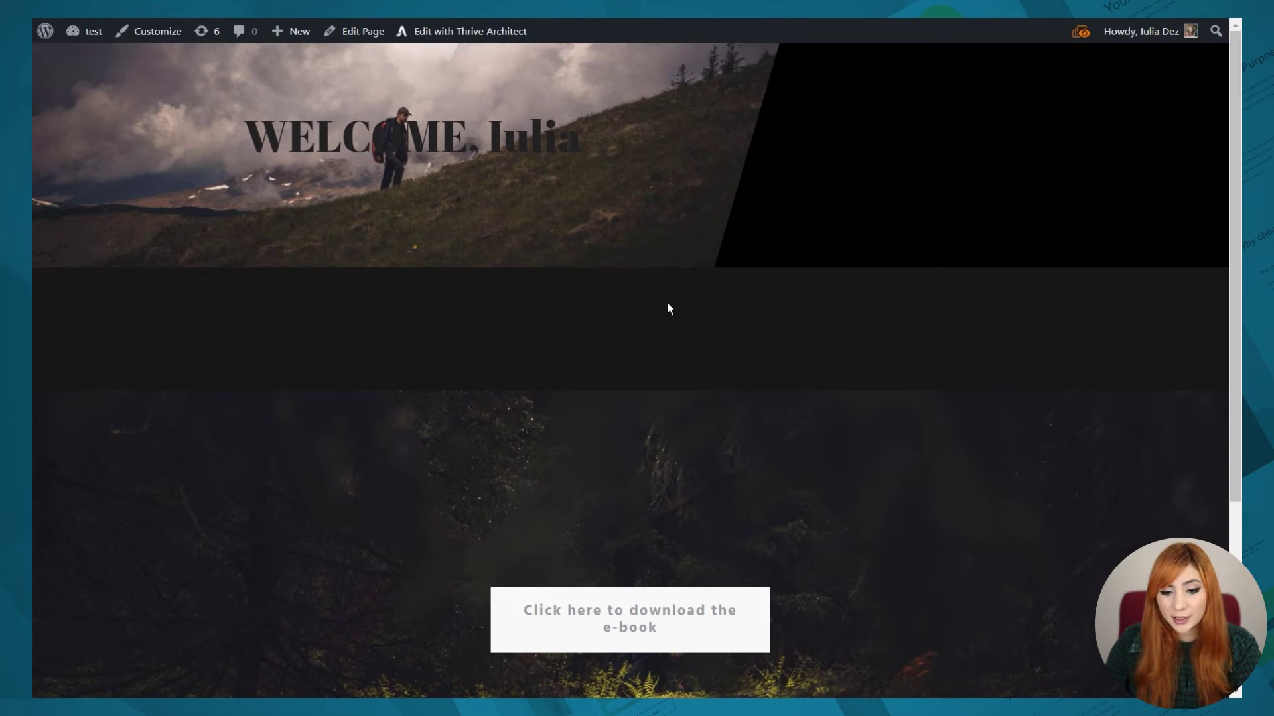
{"action": "scroll", "coordinate": [588, 20], "scroll_direction": "down", "scroll_amount": 10}
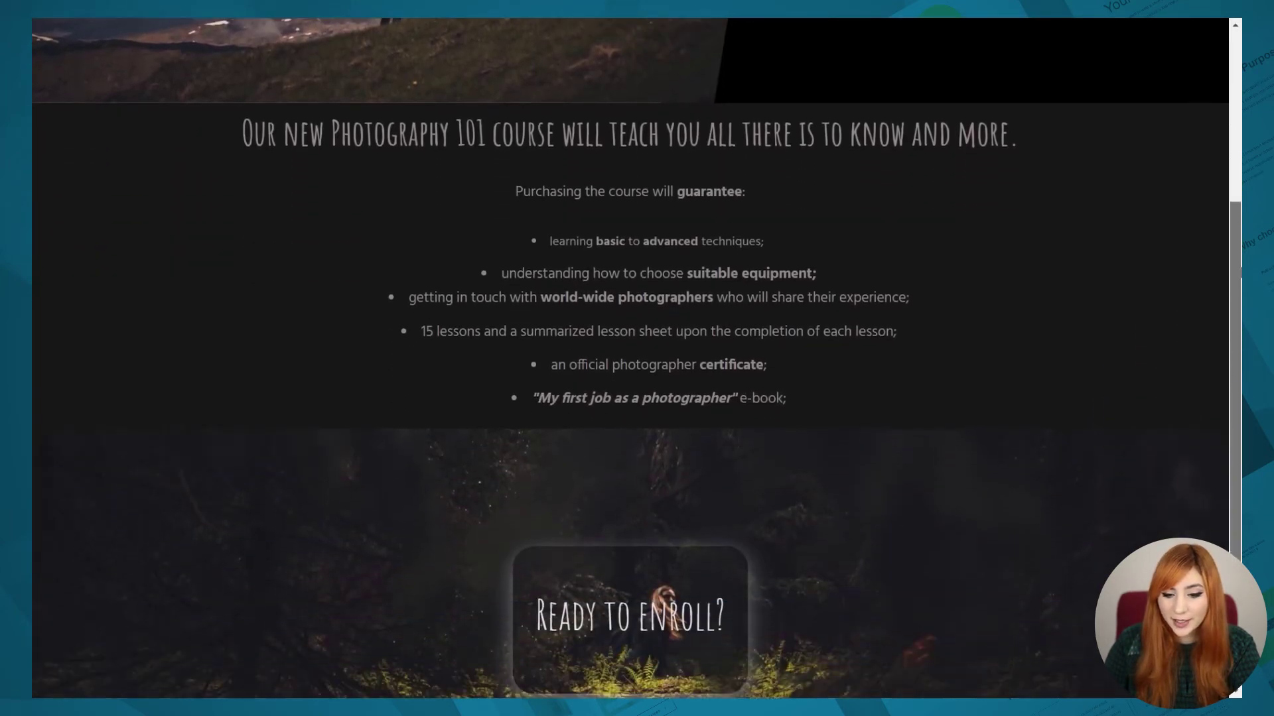
{"action": "scroll", "coordinate": [1215, 74], "scroll_direction": "up", "scroll_amount": 8}
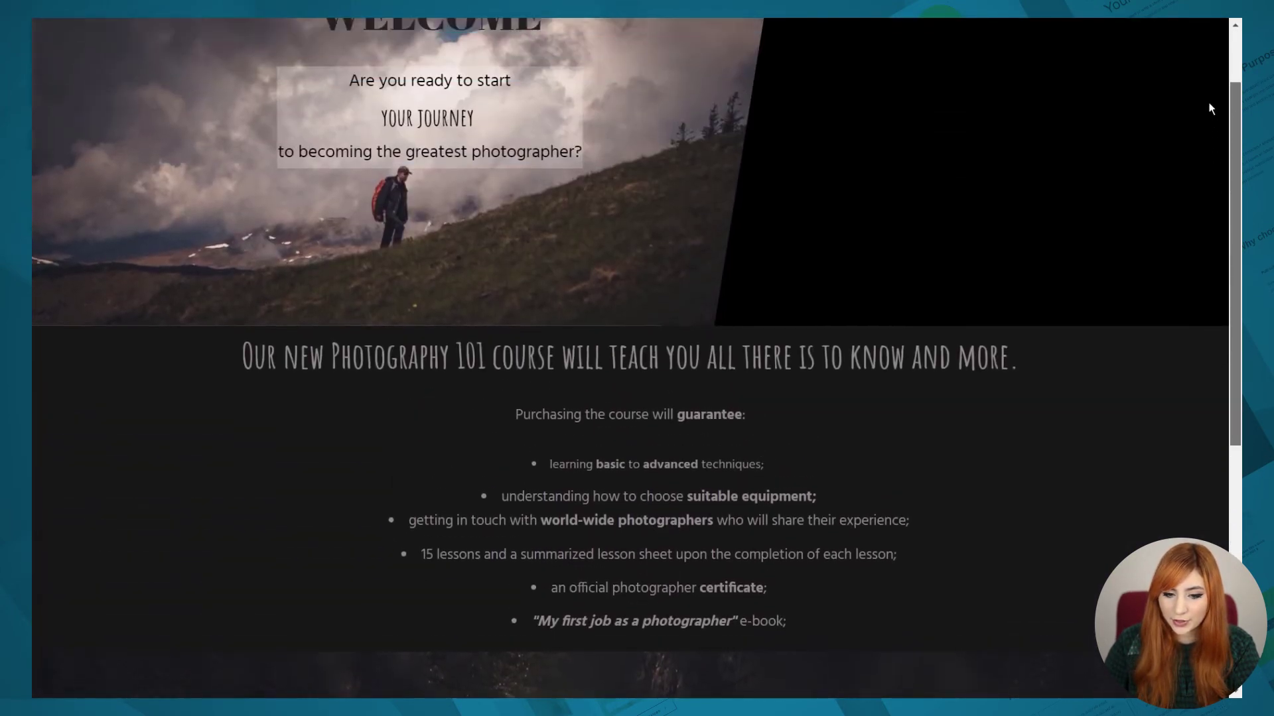
{"action": "scroll", "coordinate": [1212, 69], "scroll_direction": "down", "scroll_amount": 8}
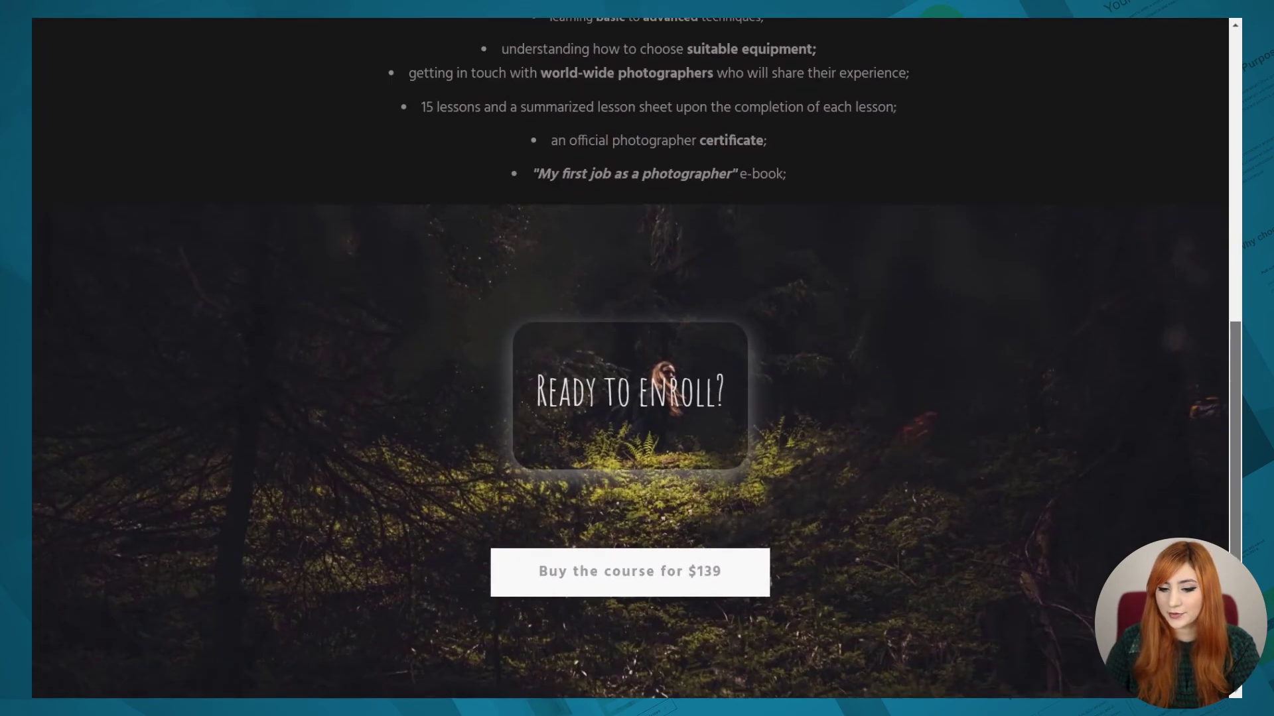
{"action": "scroll", "coordinate": [1017, 325], "scroll_direction": "up", "scroll_amount": 8}
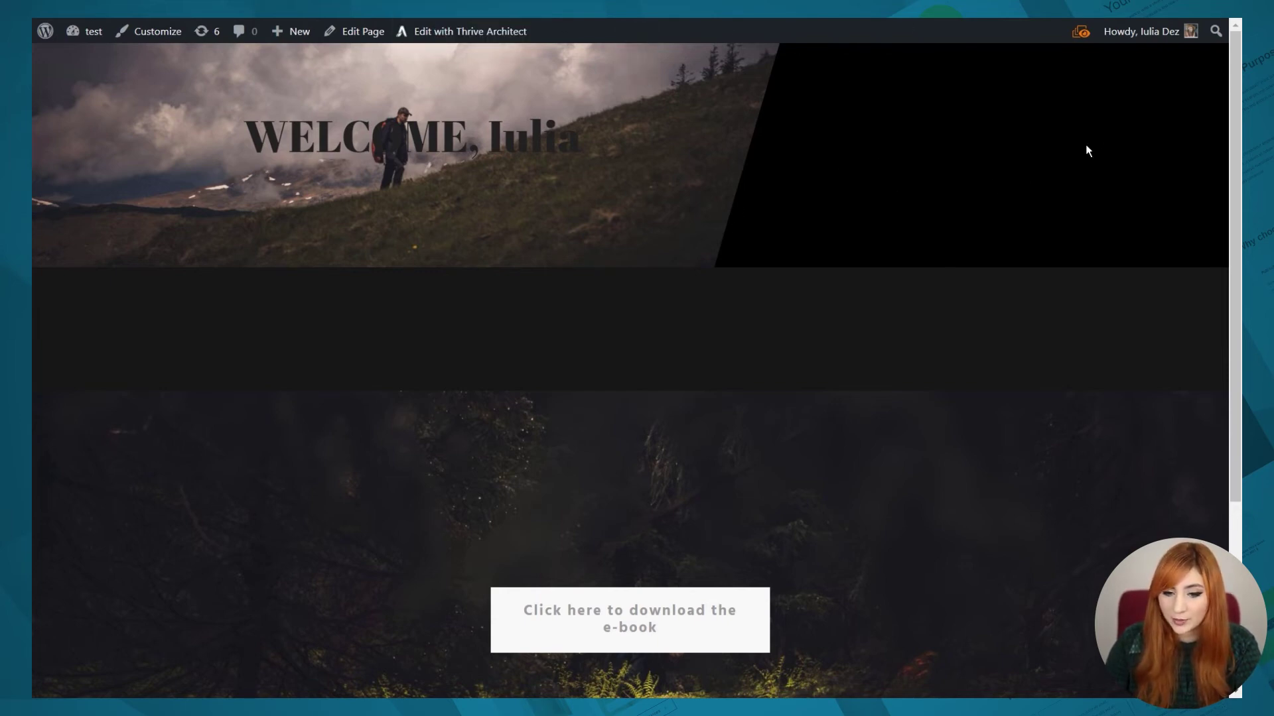
{"action": "mouse_move", "coordinate": [1075, 38]}
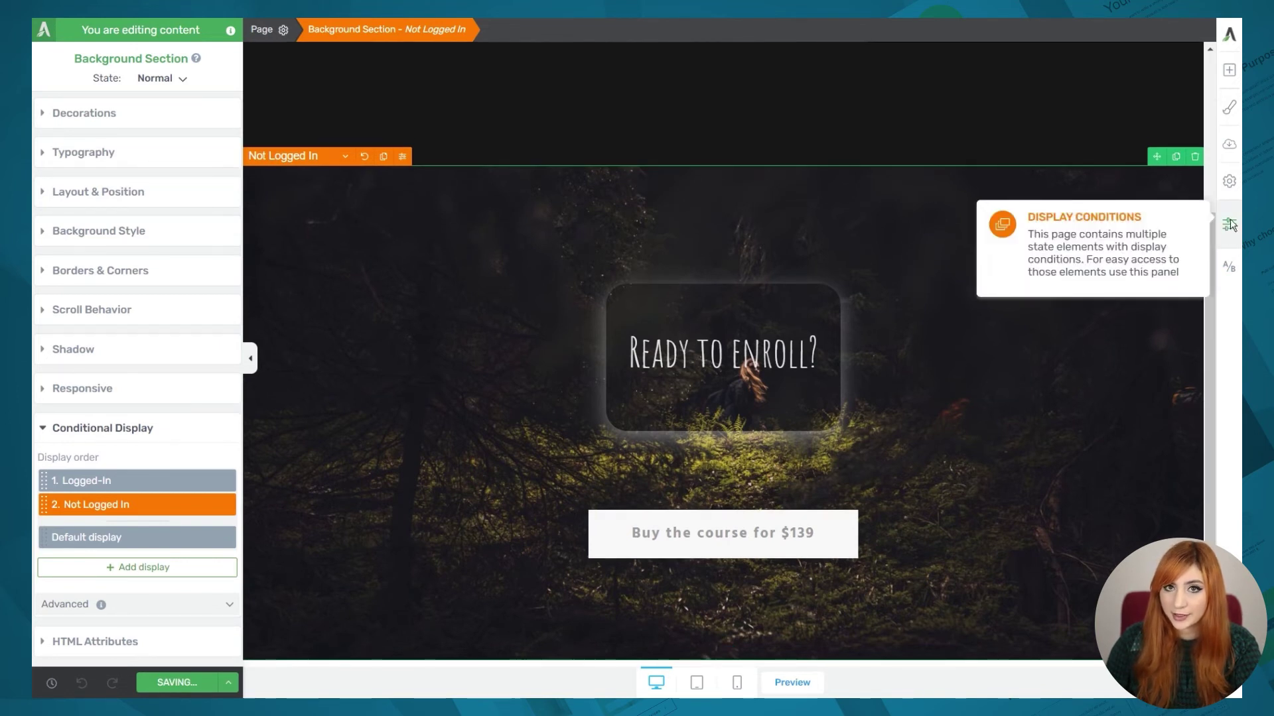
Review the overview of all conditioned content on the page and close it.
{"action": "left_click", "coordinate": [1229, 225]}
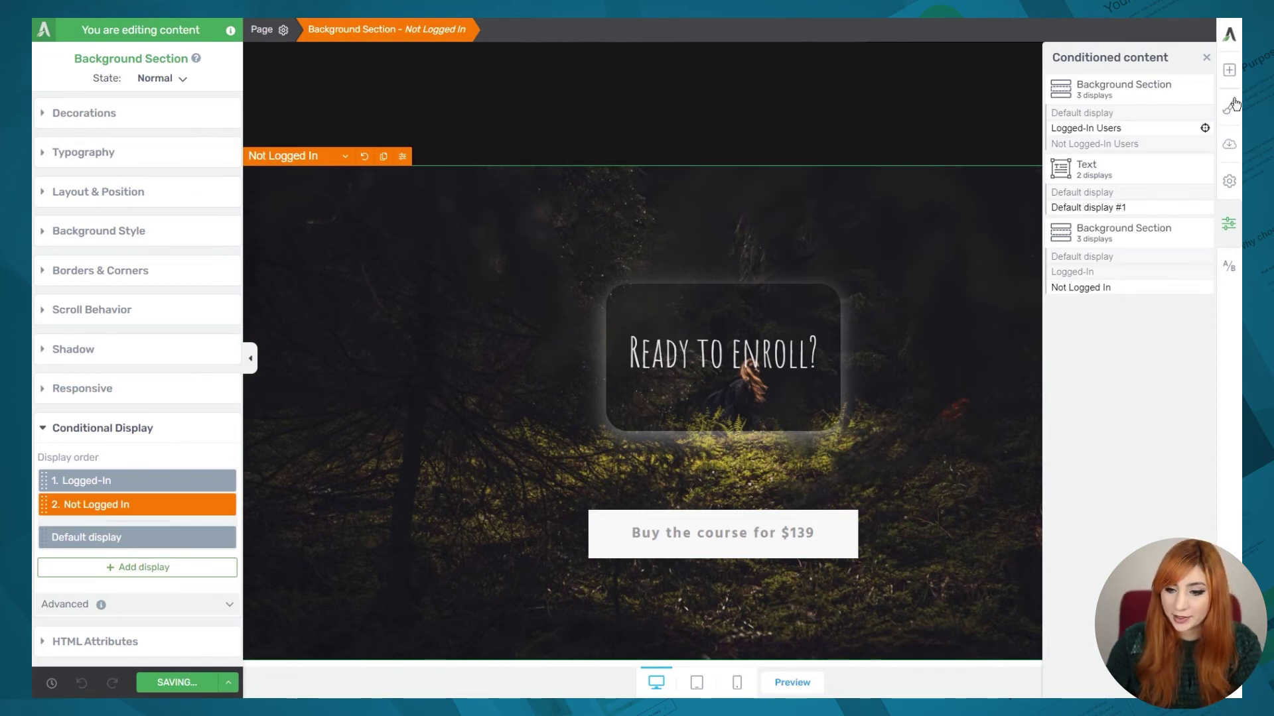
{"action": "left_click", "coordinate": [1204, 59]}
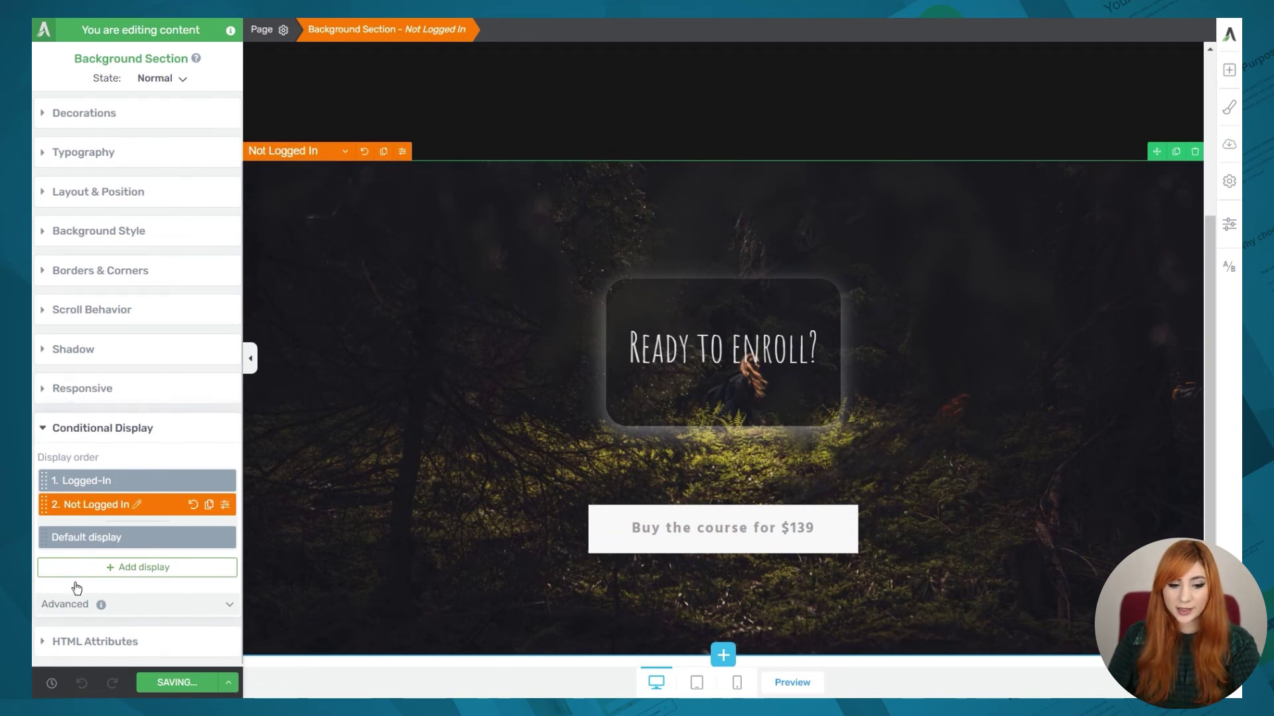
Enable Lazy load and Uniform display heights in the advanced conditional display settings of the "Ready to enroll?" section.
{"action": "left_click", "coordinate": [153, 611]}
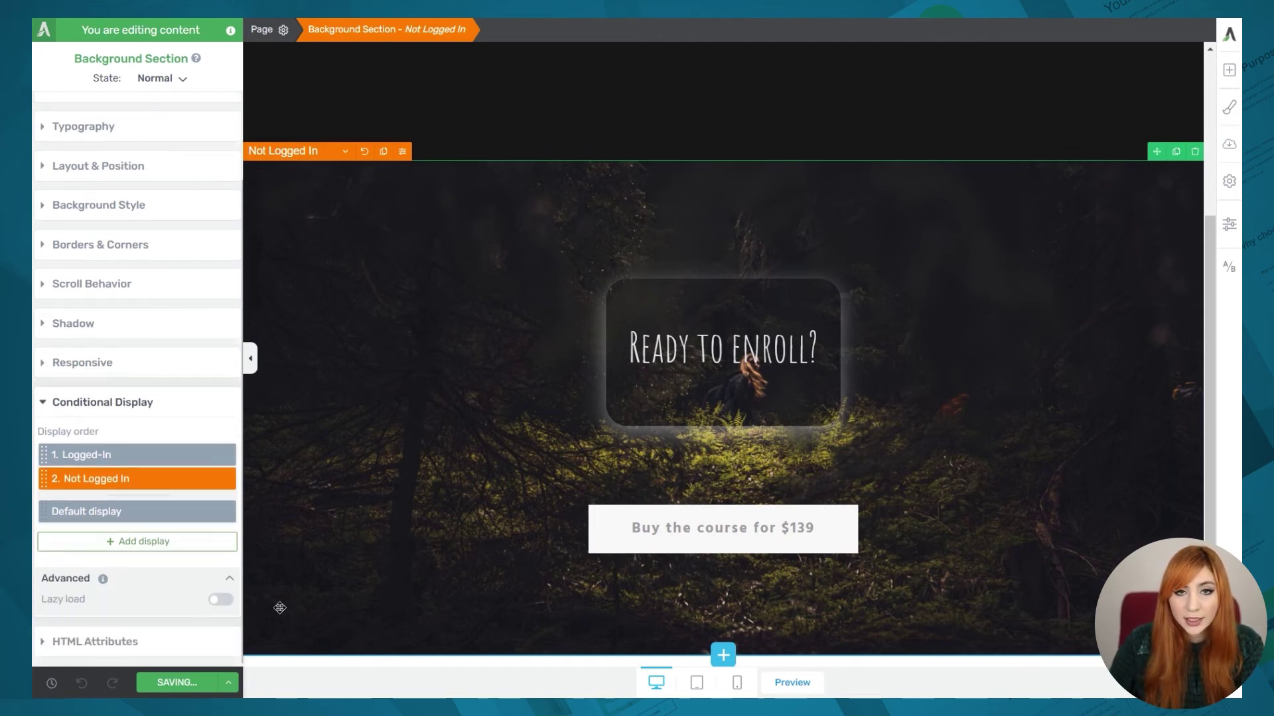
{"action": "left_click", "coordinate": [67, 594]}
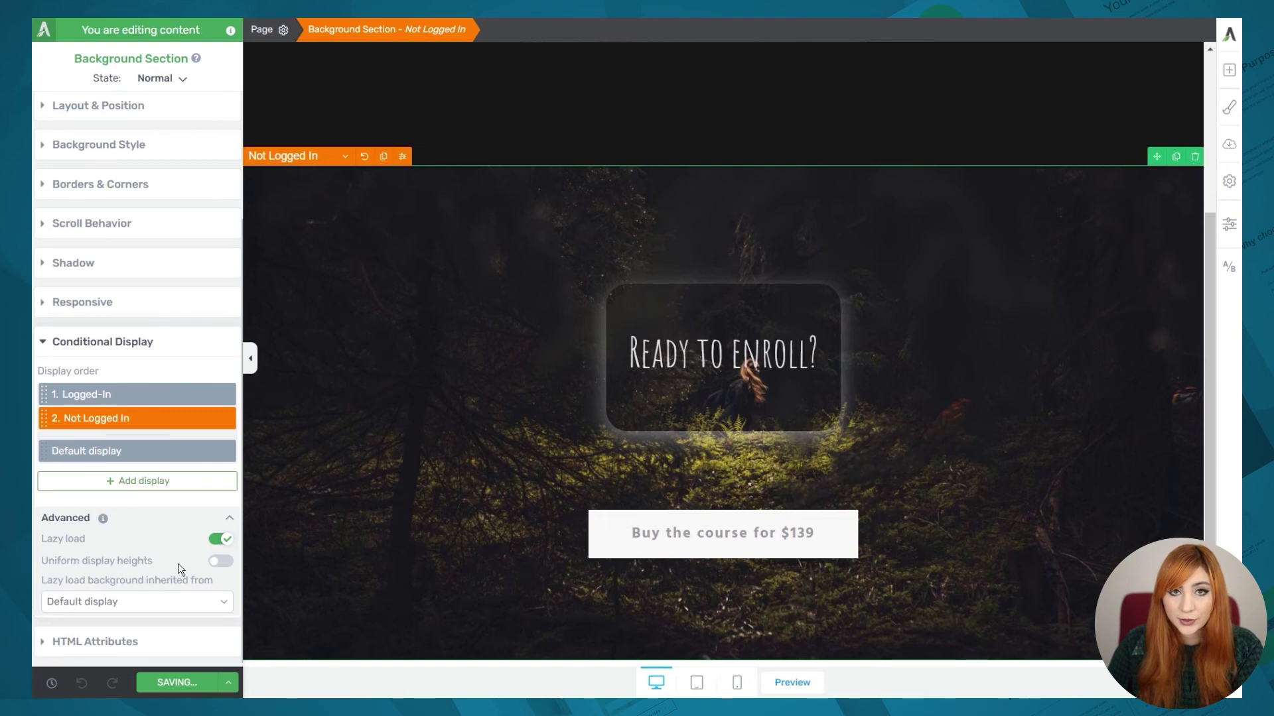
{"action": "left_click", "coordinate": [221, 562]}
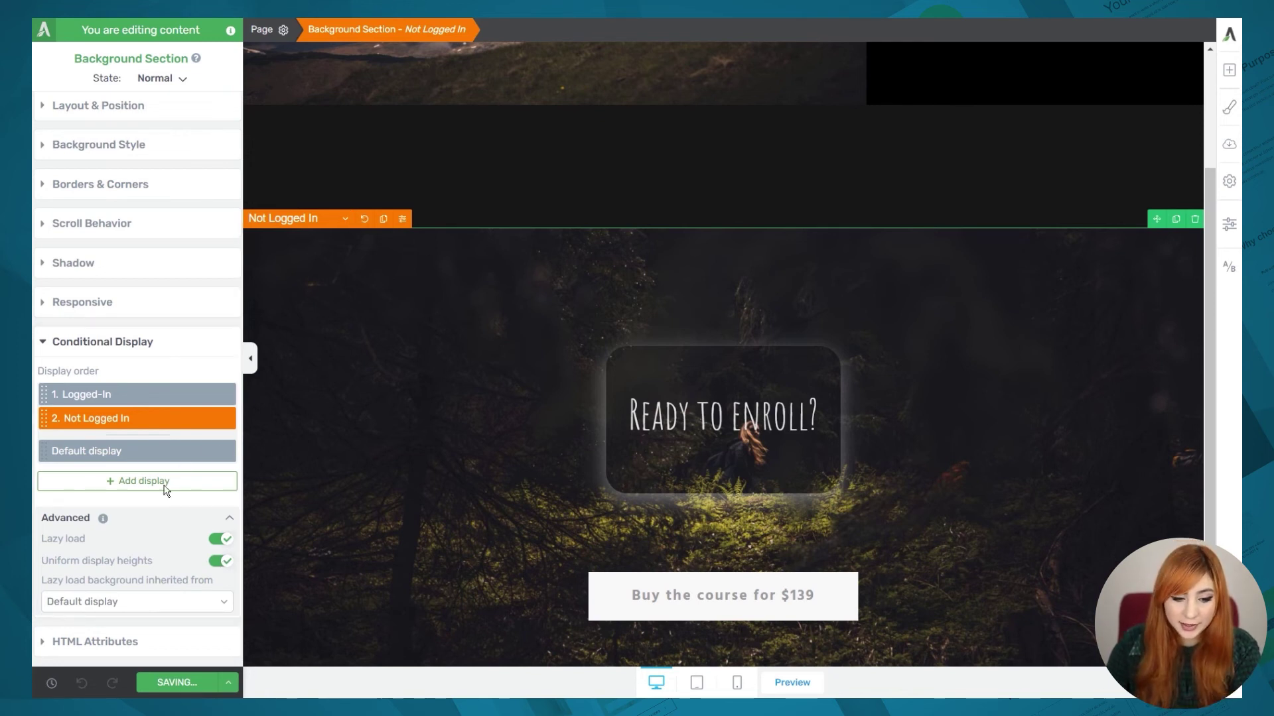
Enable Lazy load and Uniform display heights in the advanced conditional display settings of the welcome section, viewing its Not Logged-In Users display, and preview the page.
{"action": "scroll", "coordinate": [630, 564], "scroll_direction": "up", "scroll_amount": 2}
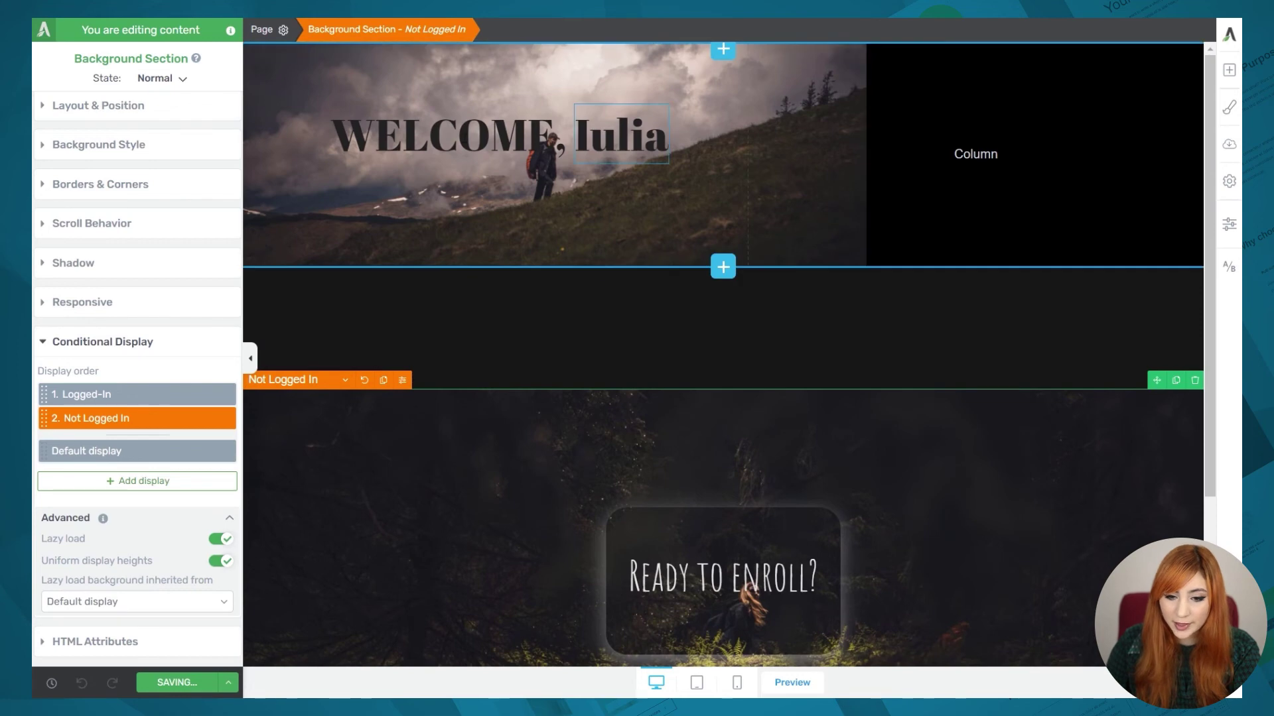
{"action": "left_click", "coordinate": [330, 223]}
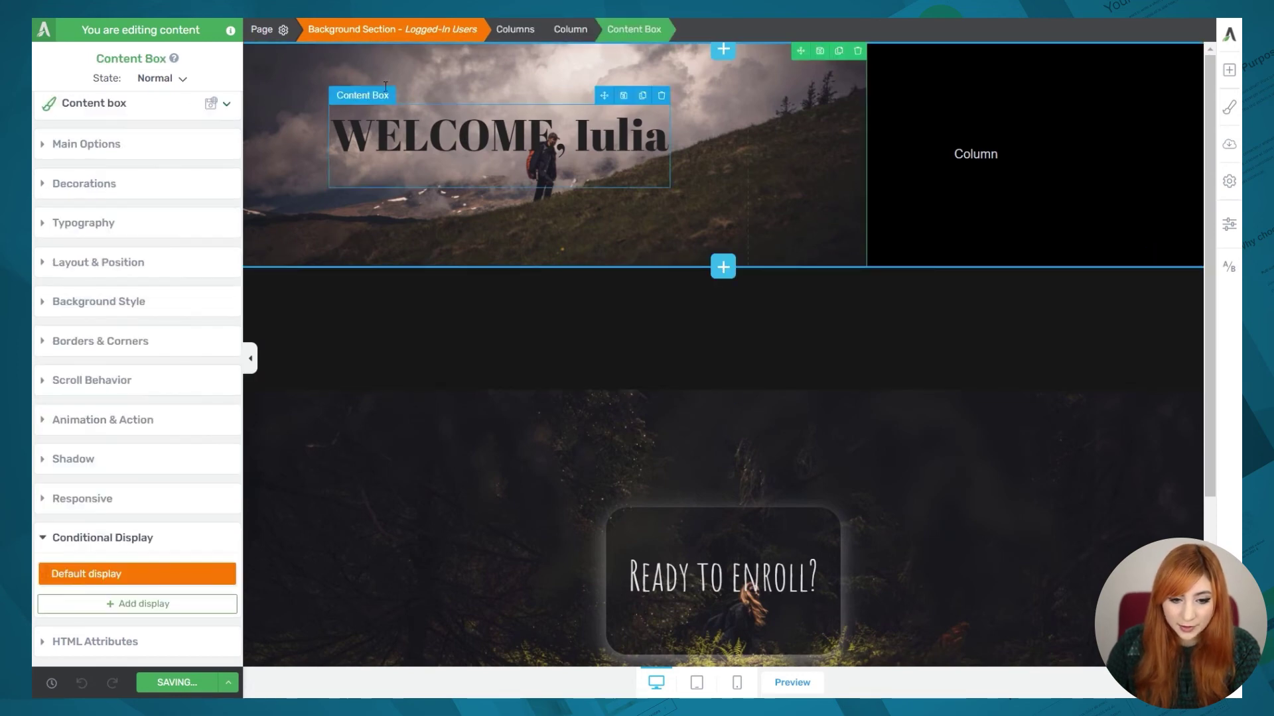
{"action": "left_click", "coordinate": [371, 32]}
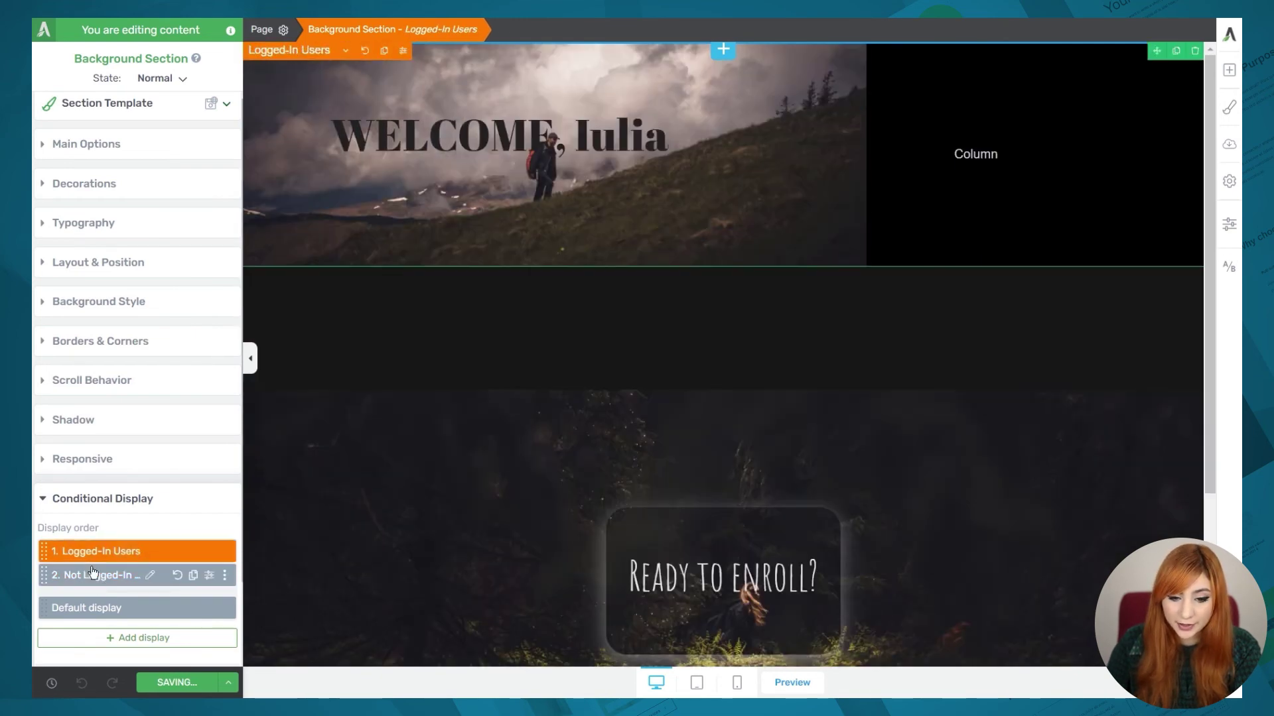
{"action": "left_click", "coordinate": [90, 575]}
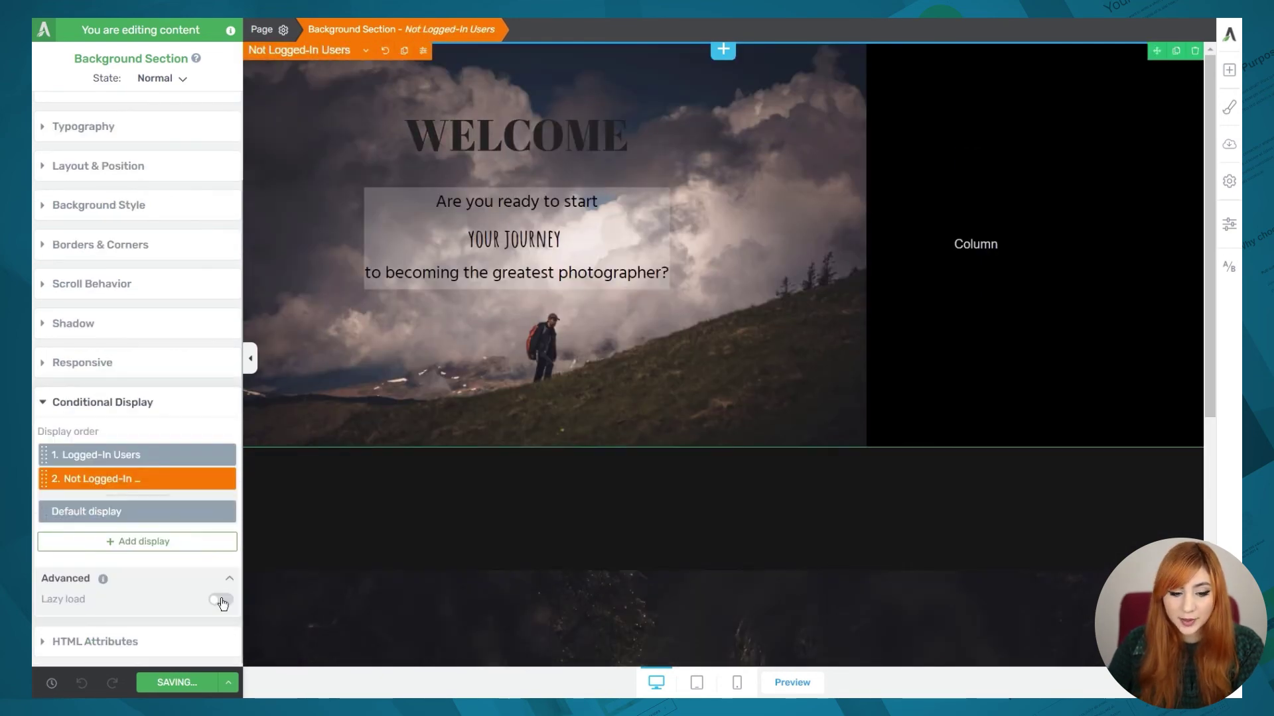
{"action": "left_click", "coordinate": [222, 603]}
{"action": "scroll", "coordinate": [212, 596], "scroll_direction": "down", "scroll_amount": 1}
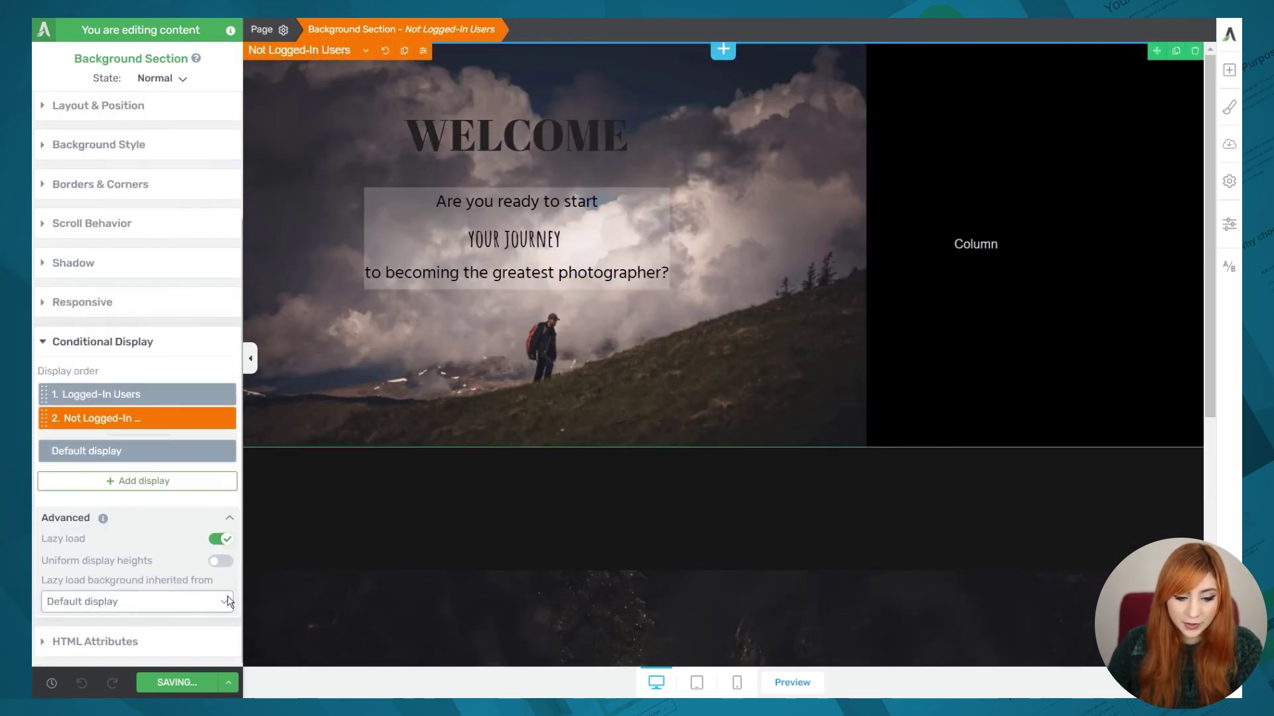
{"action": "left_click", "coordinate": [222, 562]}
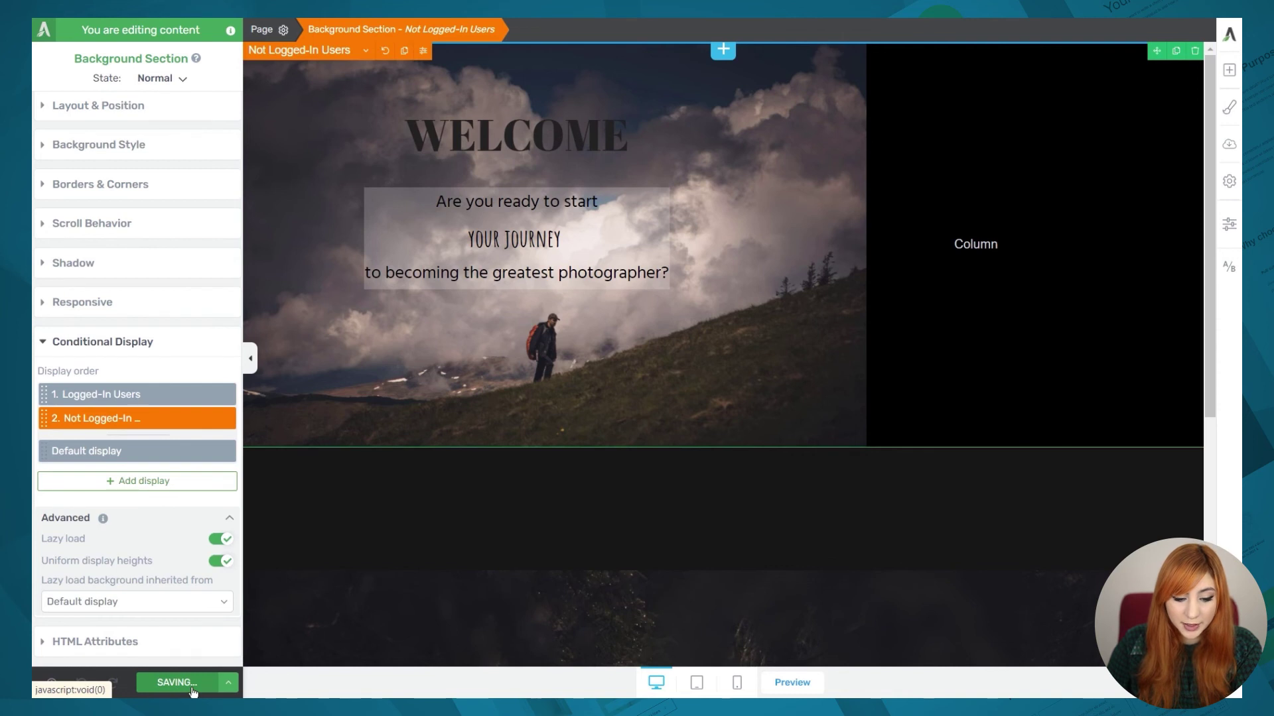
{"action": "left_click", "coordinate": [792, 683]}
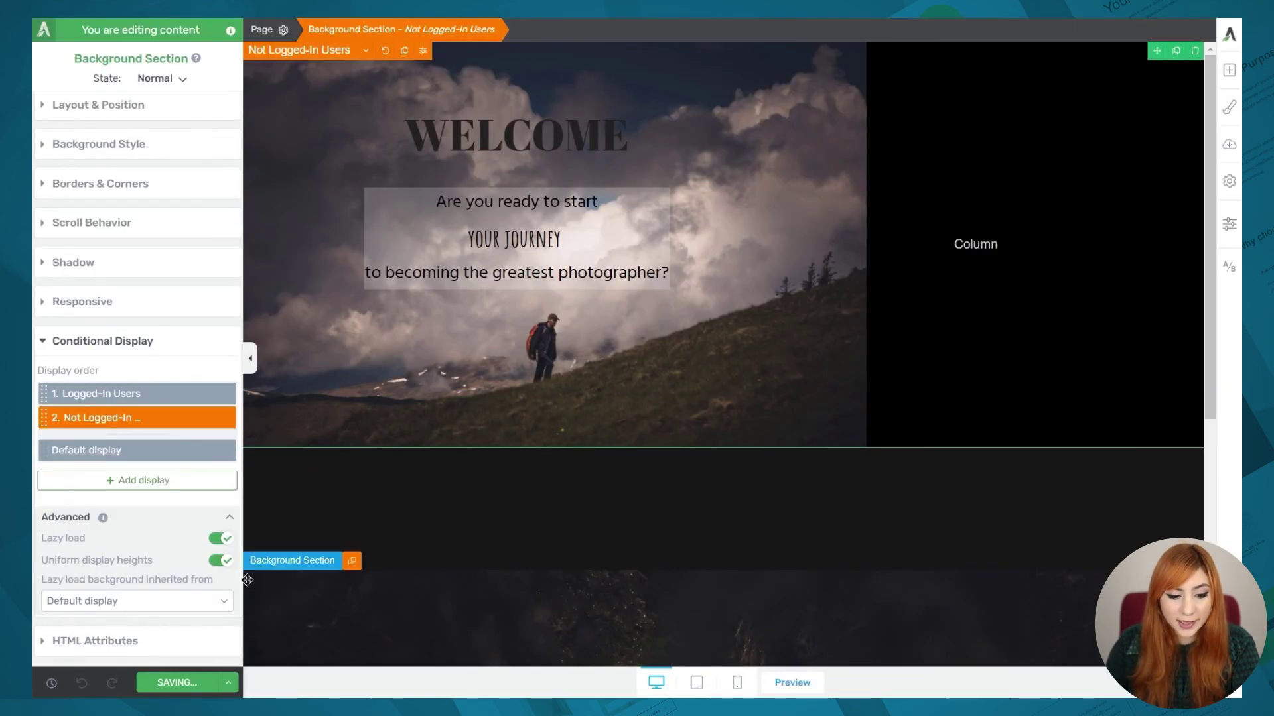
Turn off Uniform display heights for the welcome section and set its lazy load background to inherit from Logged-In Users.
{"action": "left_click", "coordinate": [221, 562]}
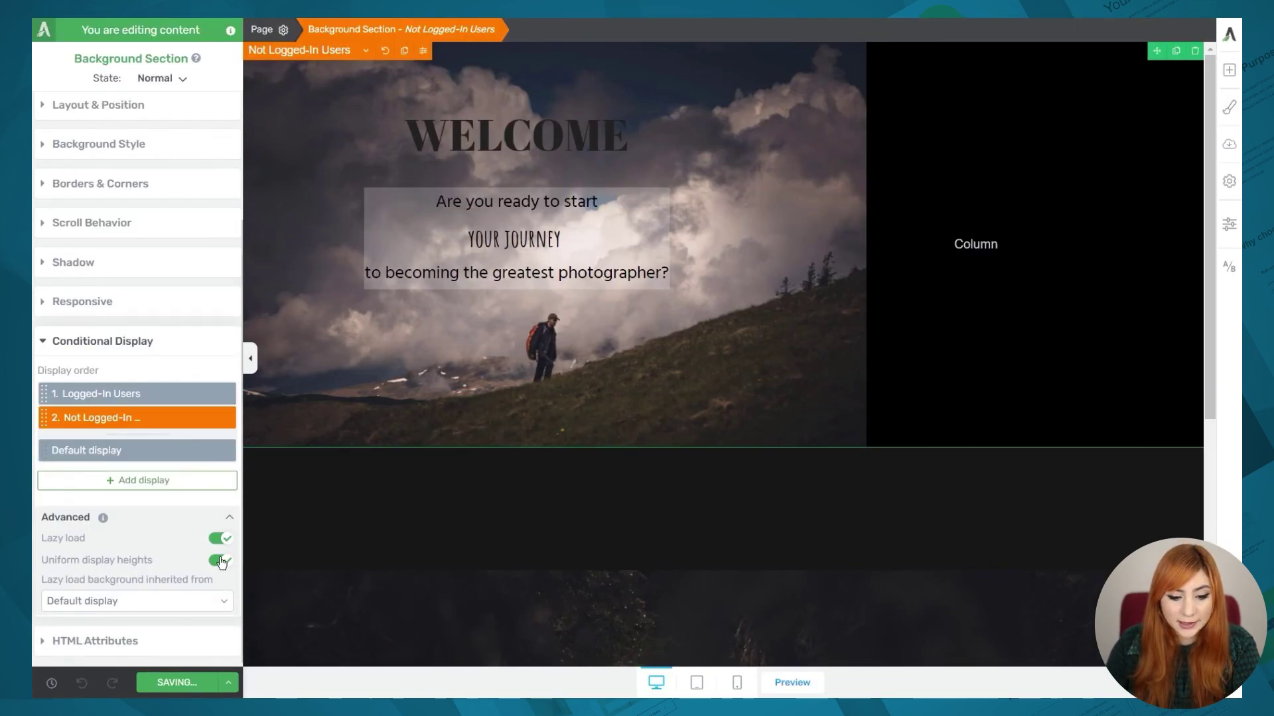
{"action": "left_click", "coordinate": [221, 561]}
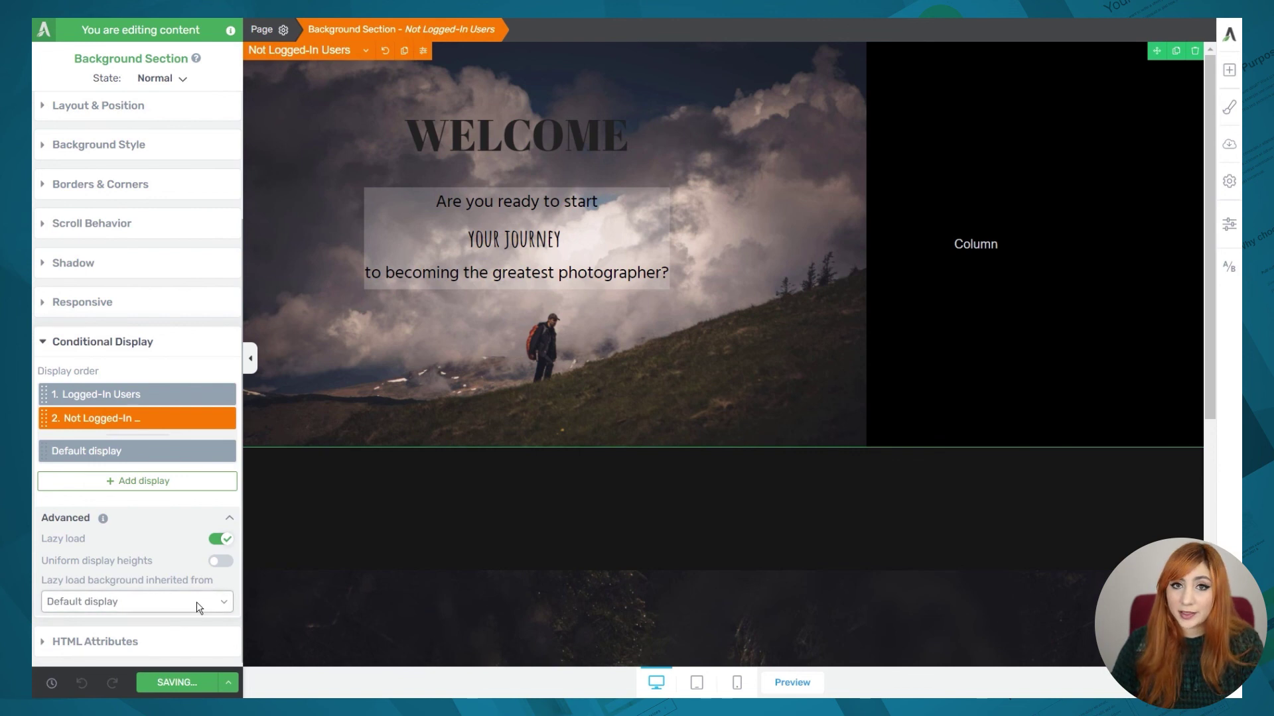
{"action": "left_click", "coordinate": [131, 601]}
{"action": "left_click", "coordinate": [114, 602]}
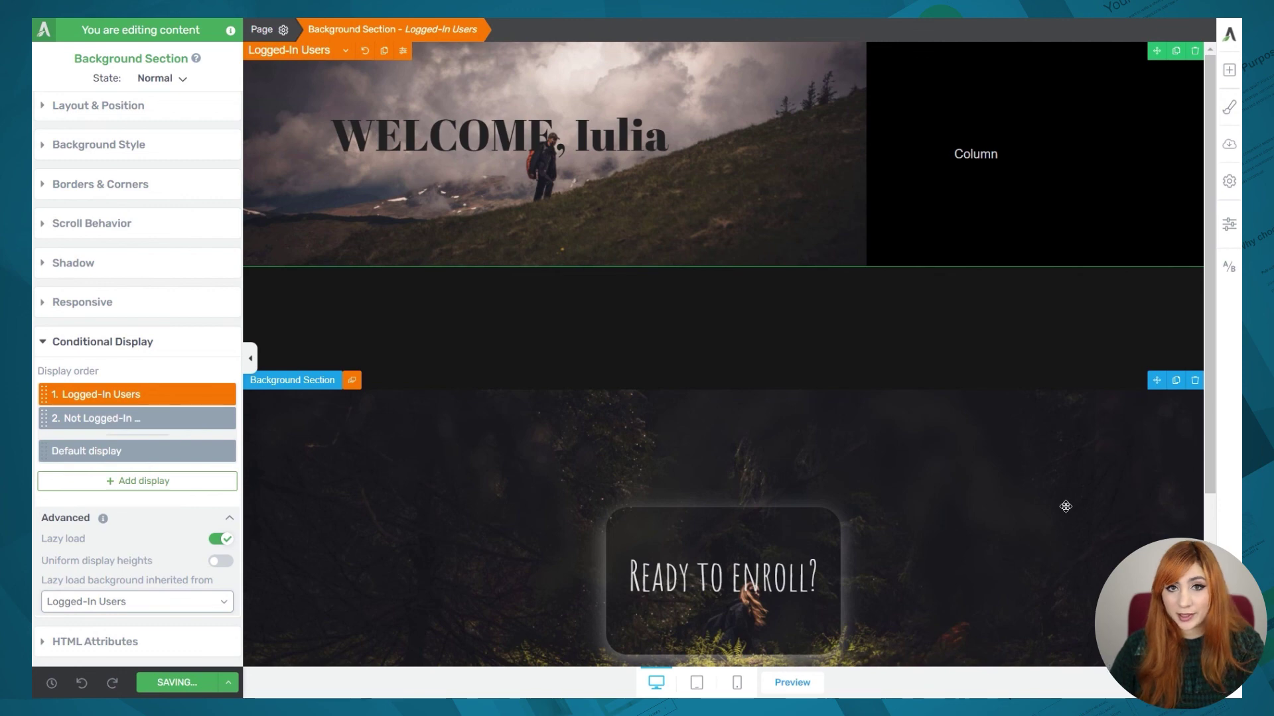
{"action": "left_click", "coordinate": [111, 605]}
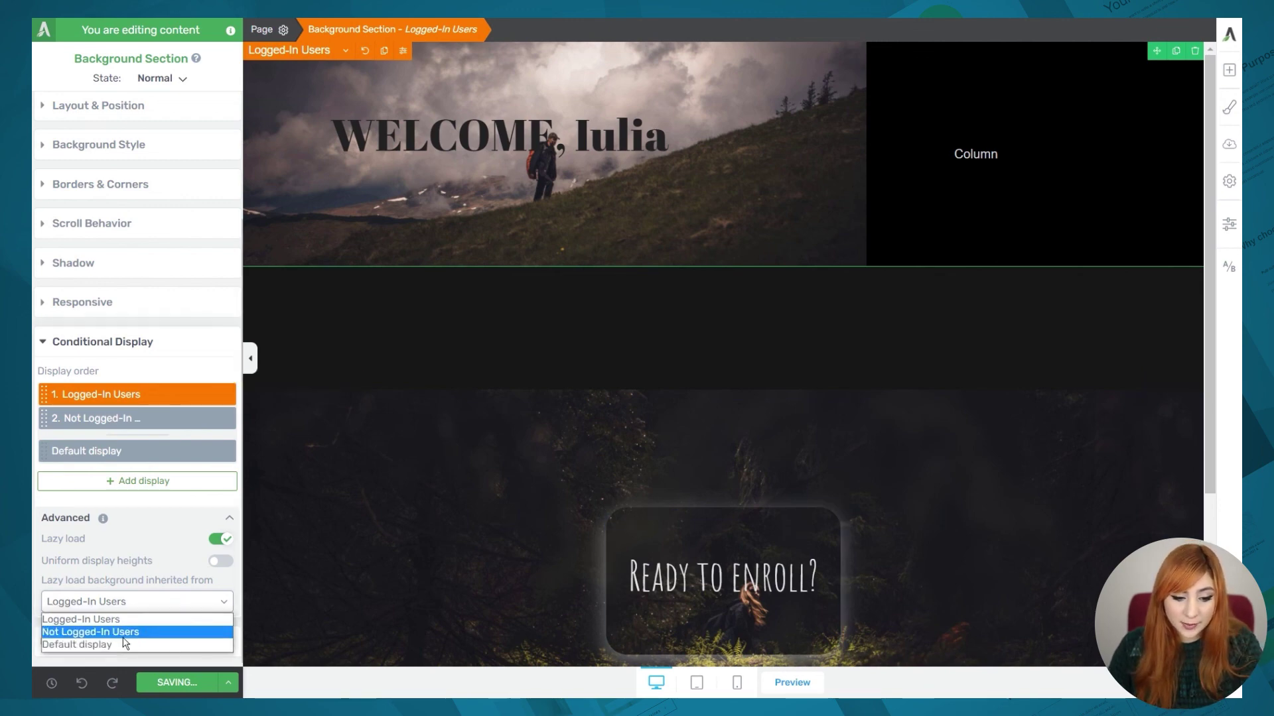